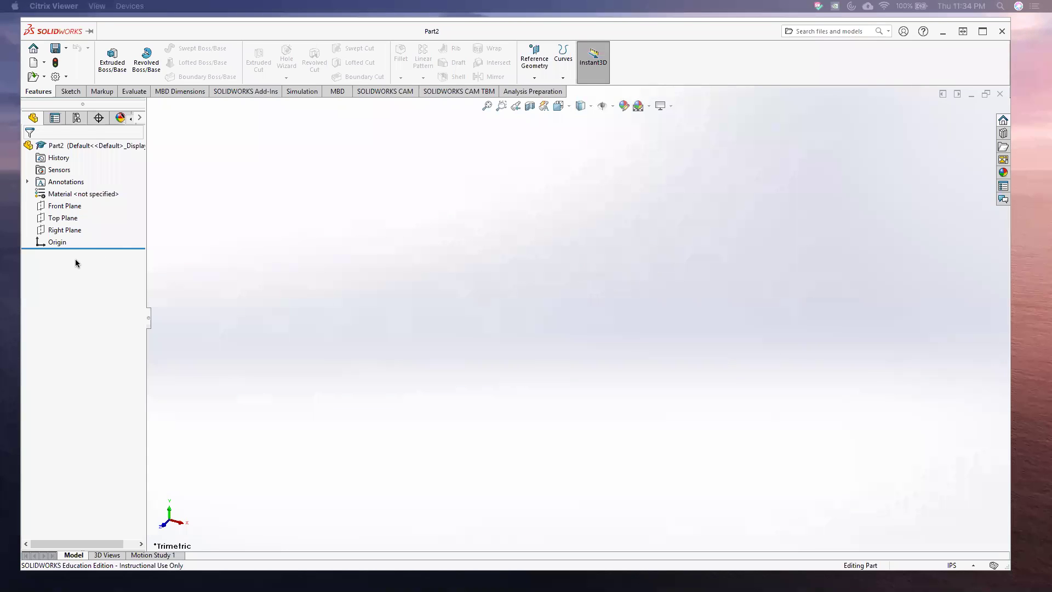
# Step: Start a Front Plane sketch and draw a vertical line upward from just right of the origin
pyautogui.click(55, 207)
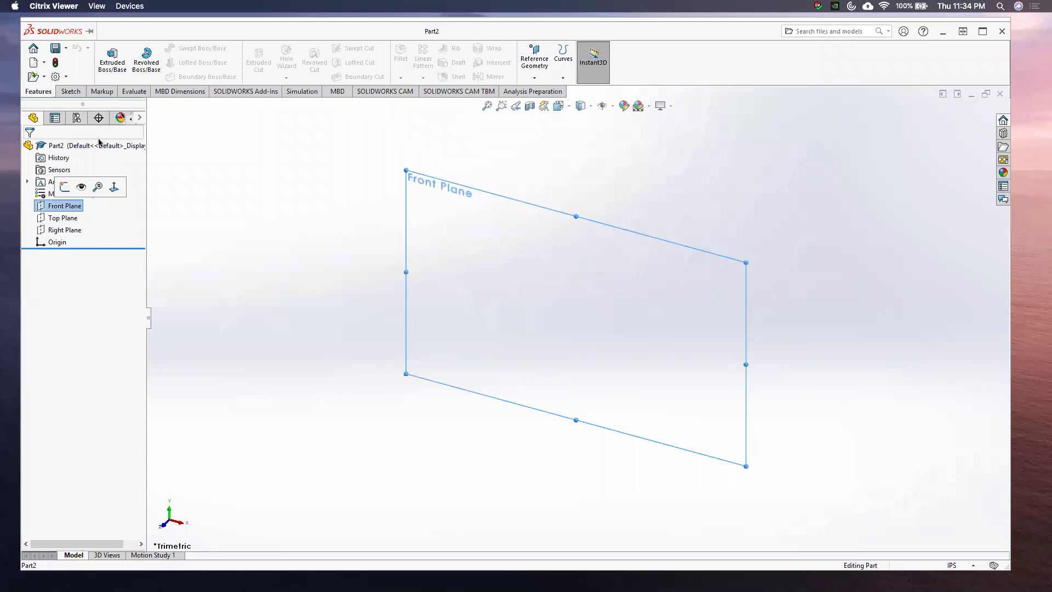
pyautogui.click(70, 90)
pyautogui.click(163, 48)
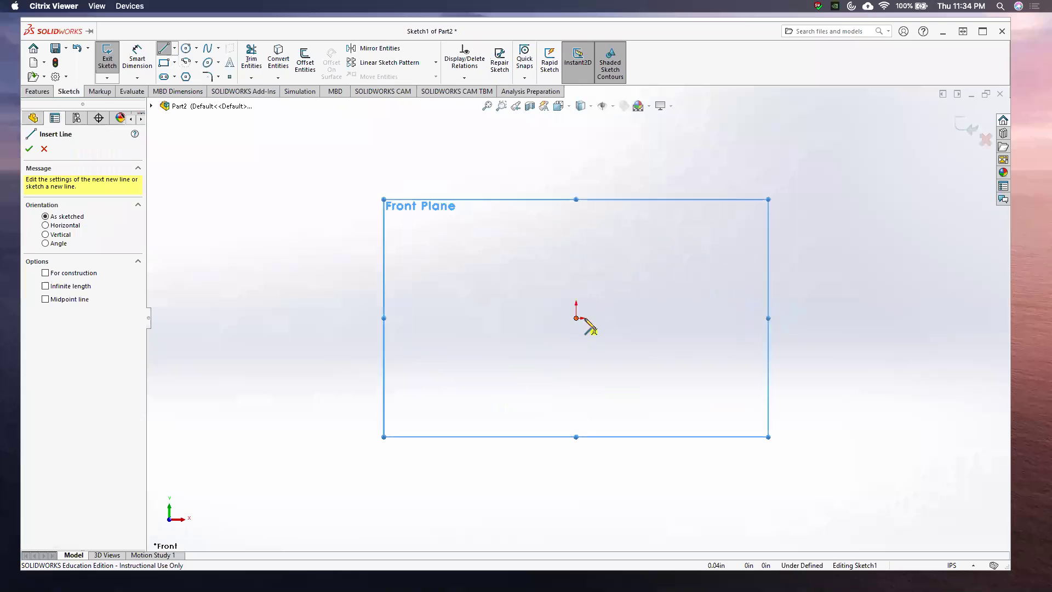
pyautogui.click(610, 318)
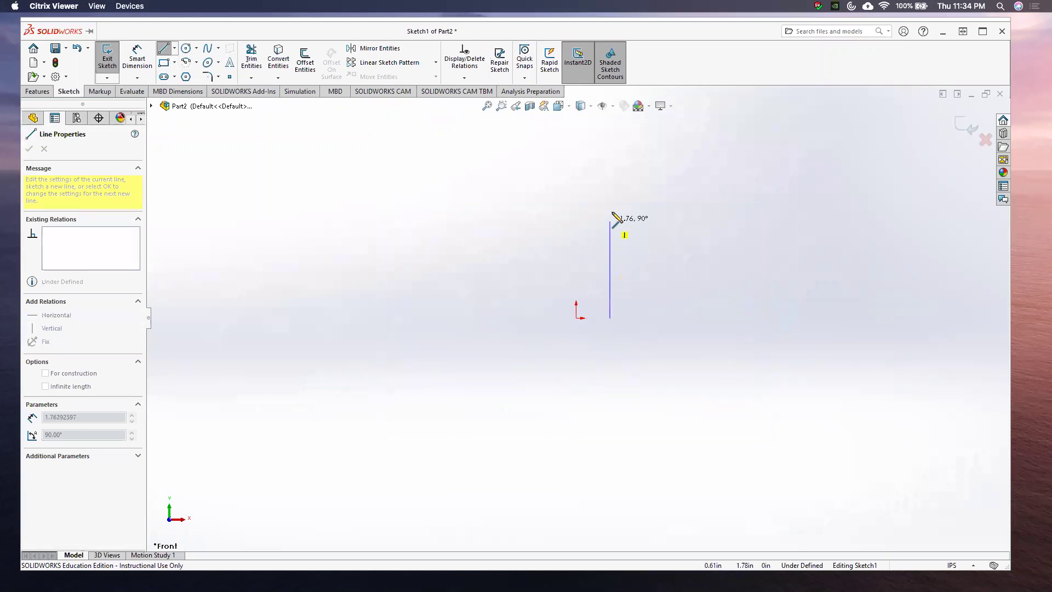
pyautogui.click(609, 188)
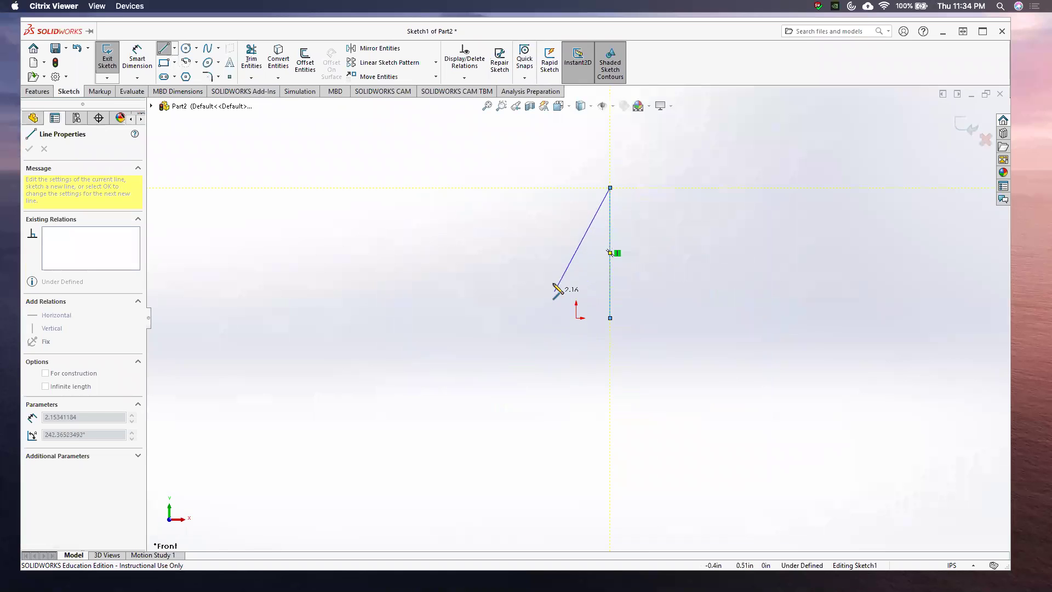
pyautogui.press('Escape')
pyautogui.press('Escape')
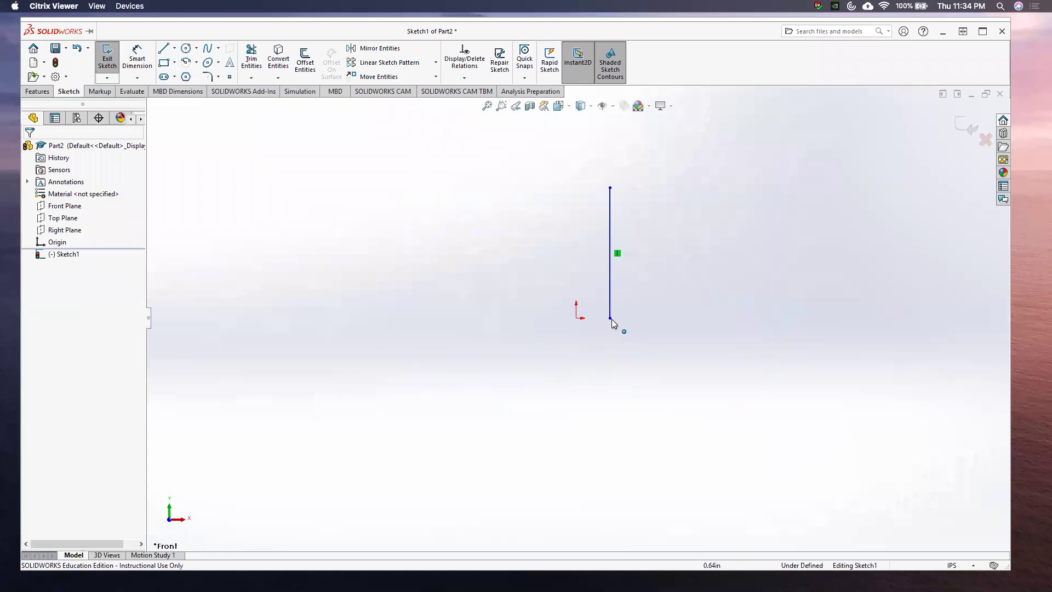
# Step: Fix the line's top endpoint at X 0.20, Y 1.50
pyautogui.click(610, 318)
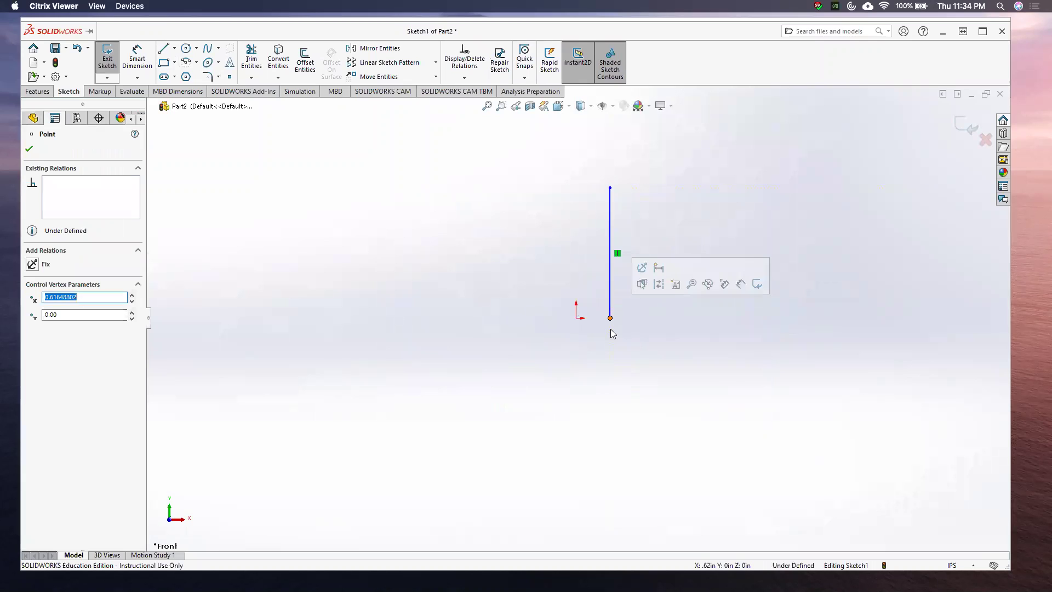
pyautogui.click(610, 188)
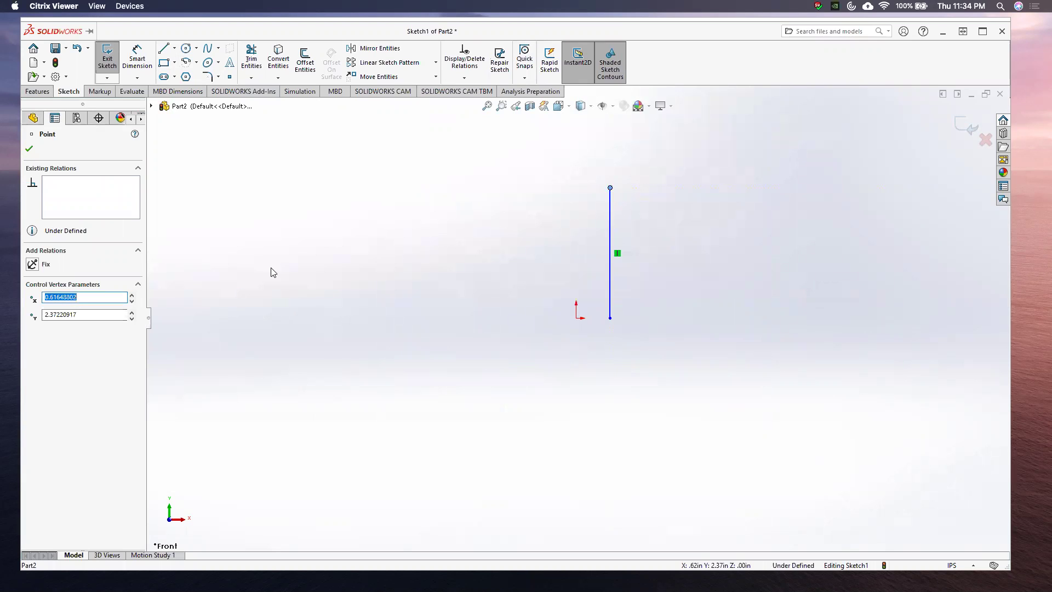
pyautogui.click(96, 316)
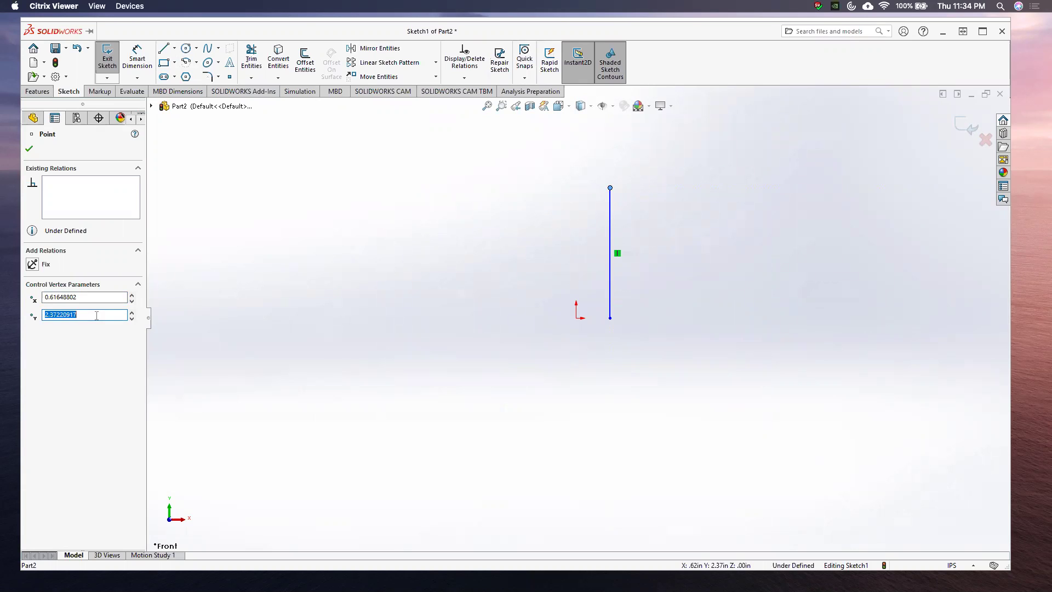
pyautogui.click(99, 296)
pyautogui.write('0.2')
pyautogui.click(98, 314)
pyautogui.write('1.5')
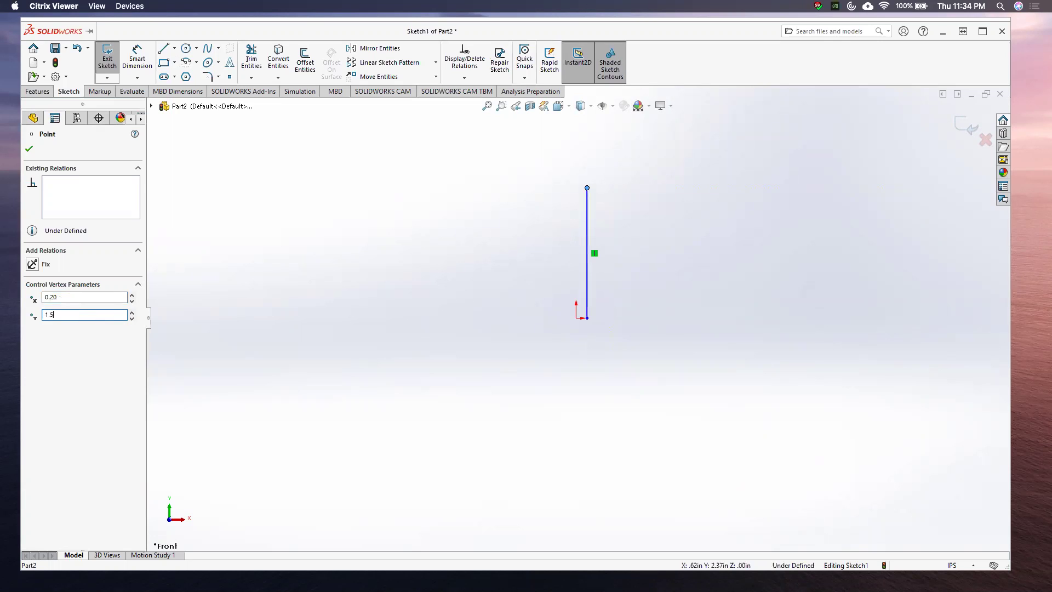
pyautogui.press('Return')
pyautogui.click(29, 149)
# Step: Draw a second vertical line left of the origin with its top point at X -0.20, Y 1.50
pyautogui.click(163, 48)
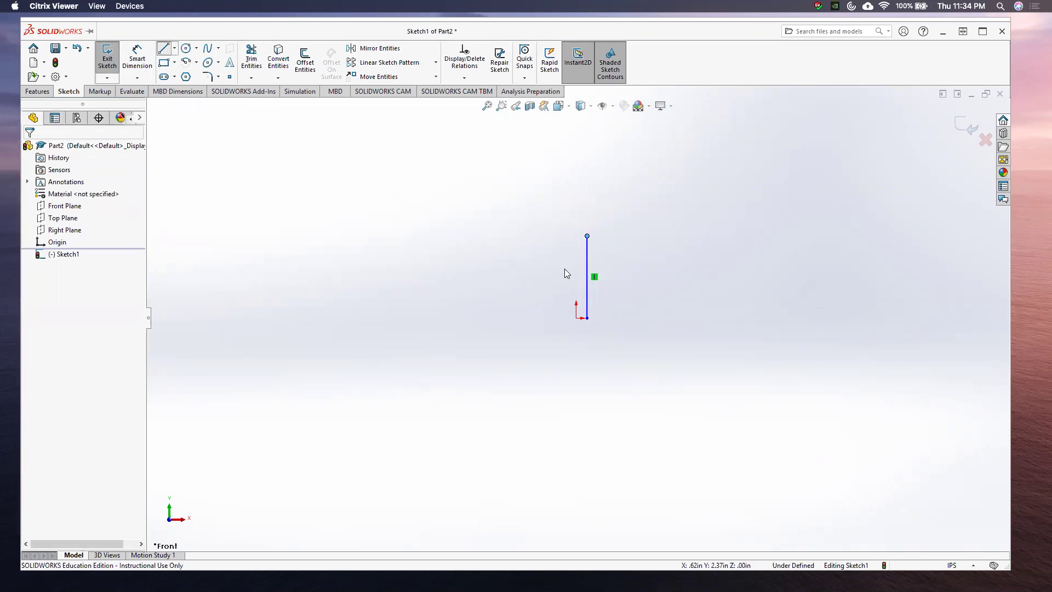
pyautogui.click(562, 319)
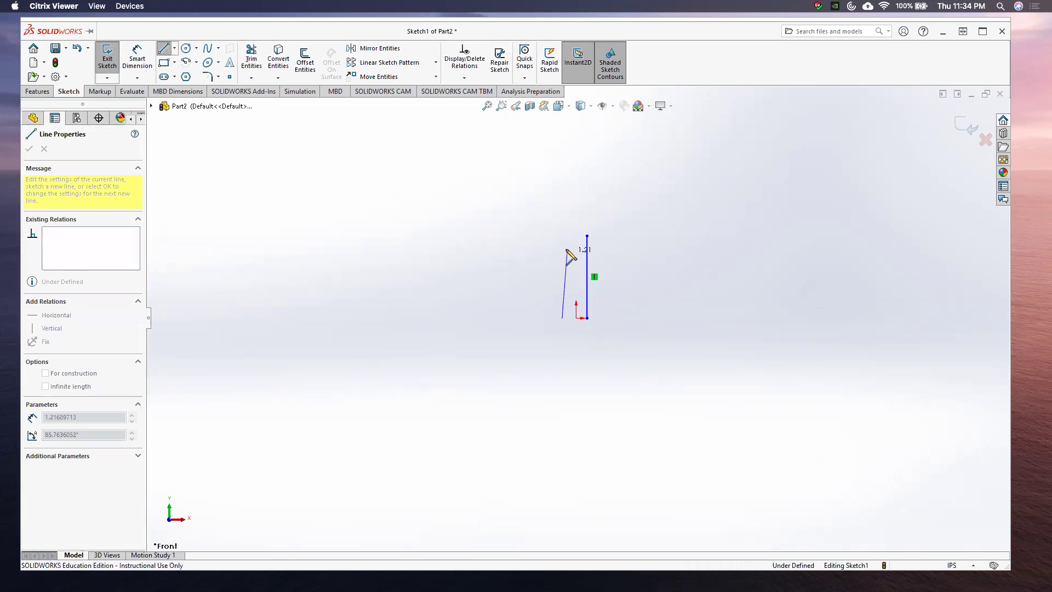
pyautogui.click(562, 237)
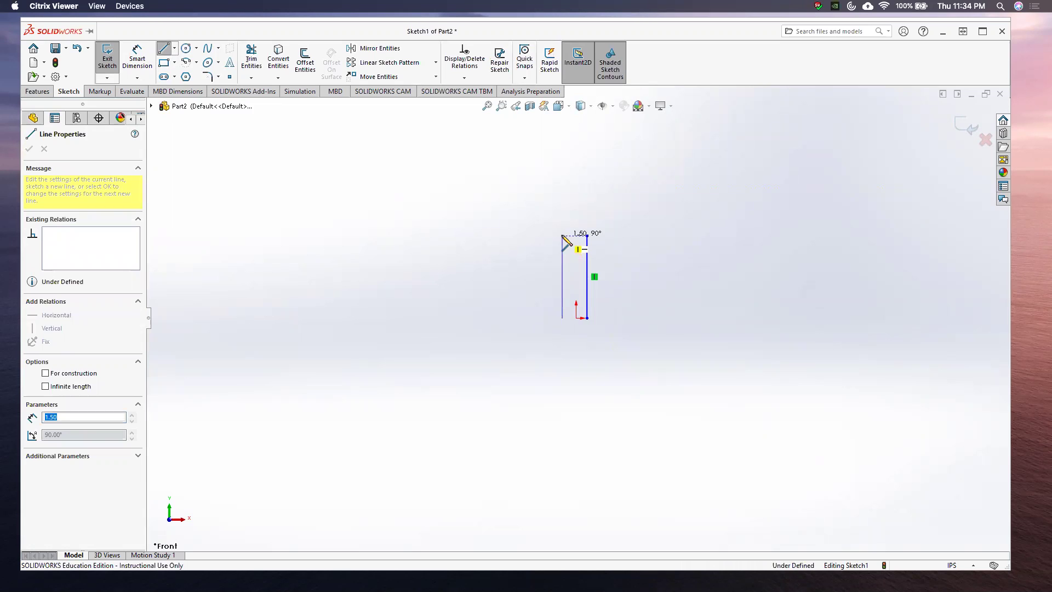
pyautogui.press('Escape')
pyautogui.click(563, 236)
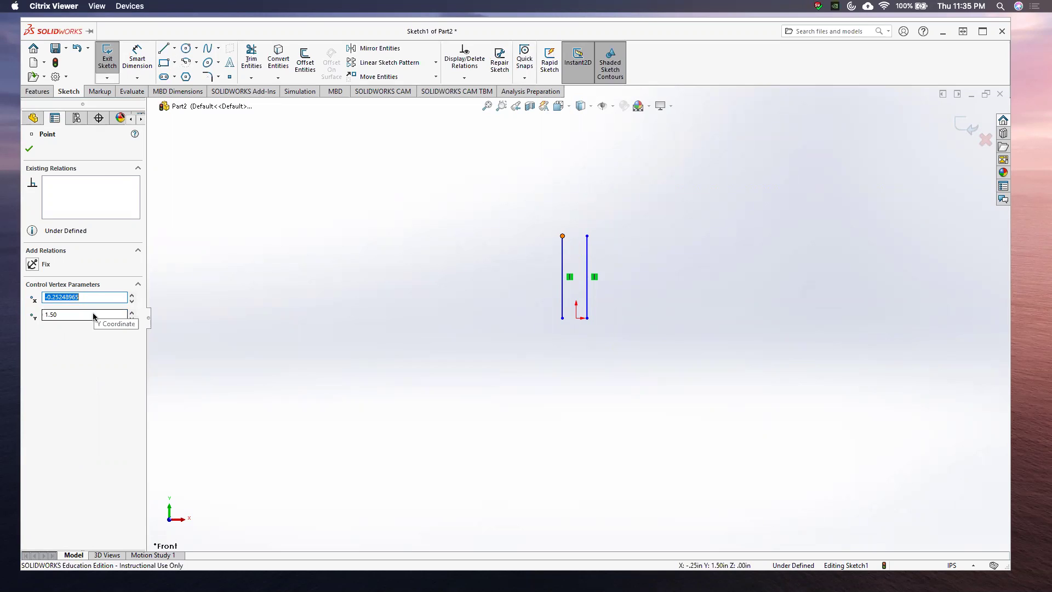
pyautogui.doubleClick(96, 298)
pyautogui.write('0.2')
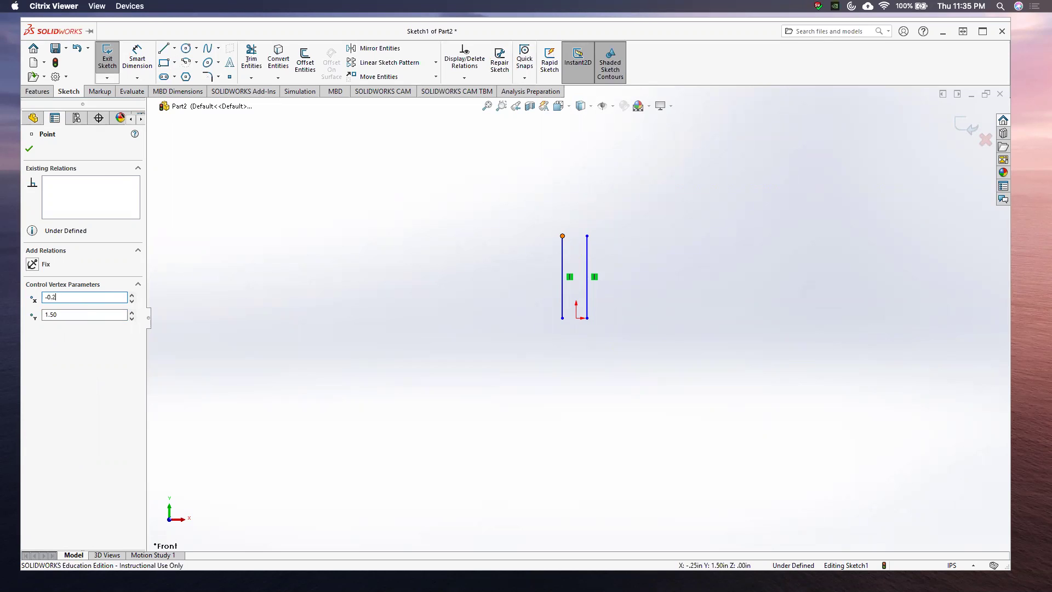
pyautogui.press('Return')
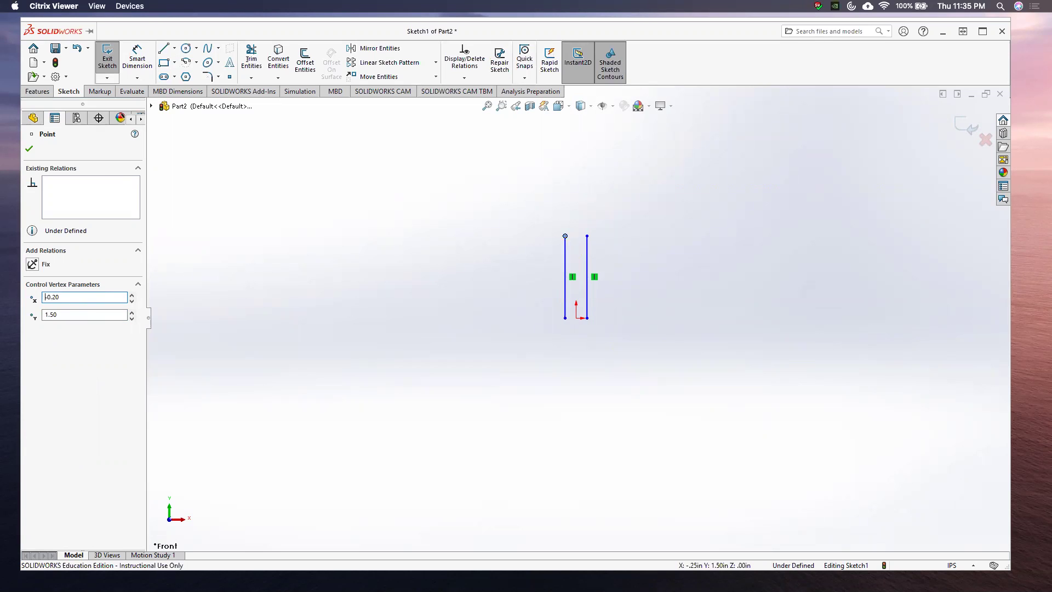
pyautogui.click(317, 378)
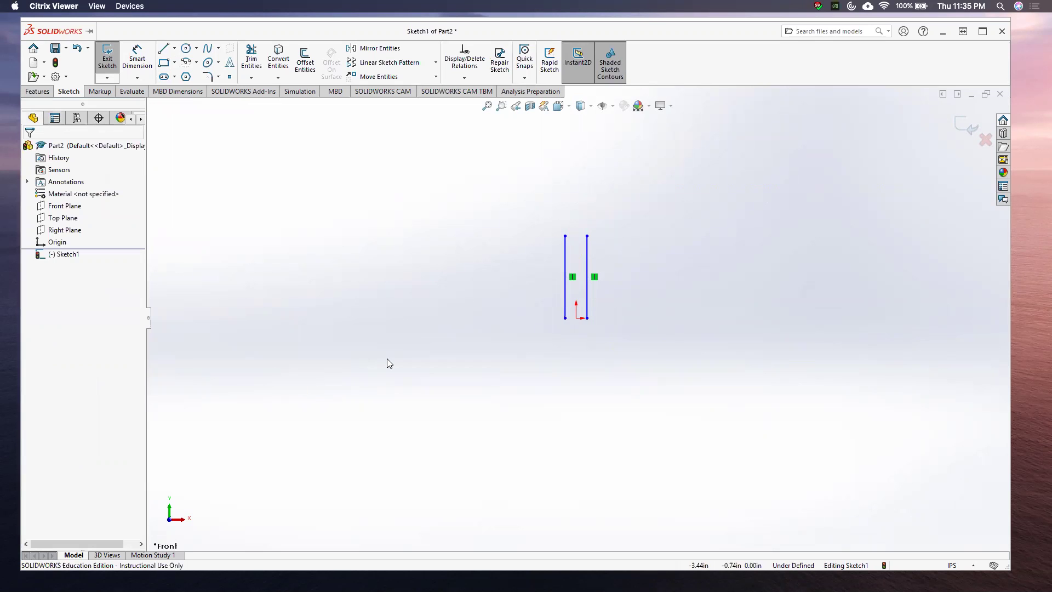
# Step: Inspect the coordinates of the four vertical-line endpoints
pyautogui.click(565, 317)
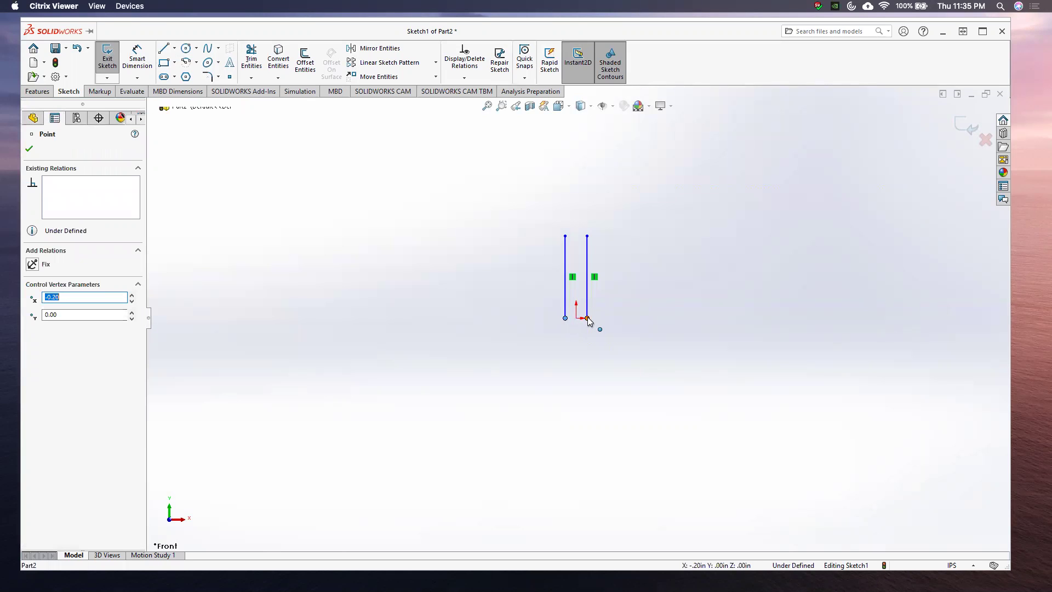
pyautogui.click(587, 318)
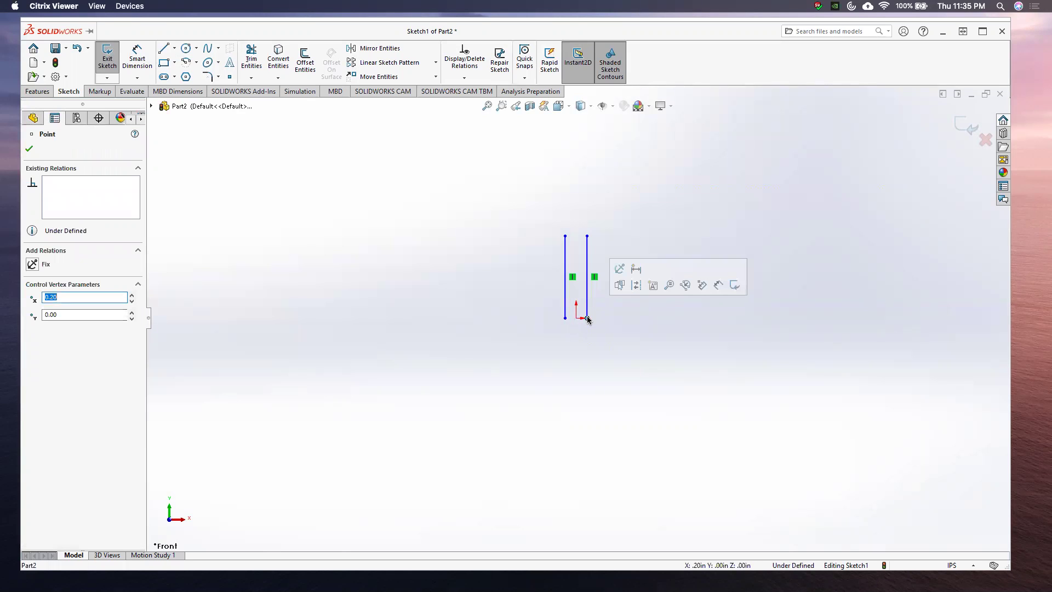
pyautogui.click(587, 236)
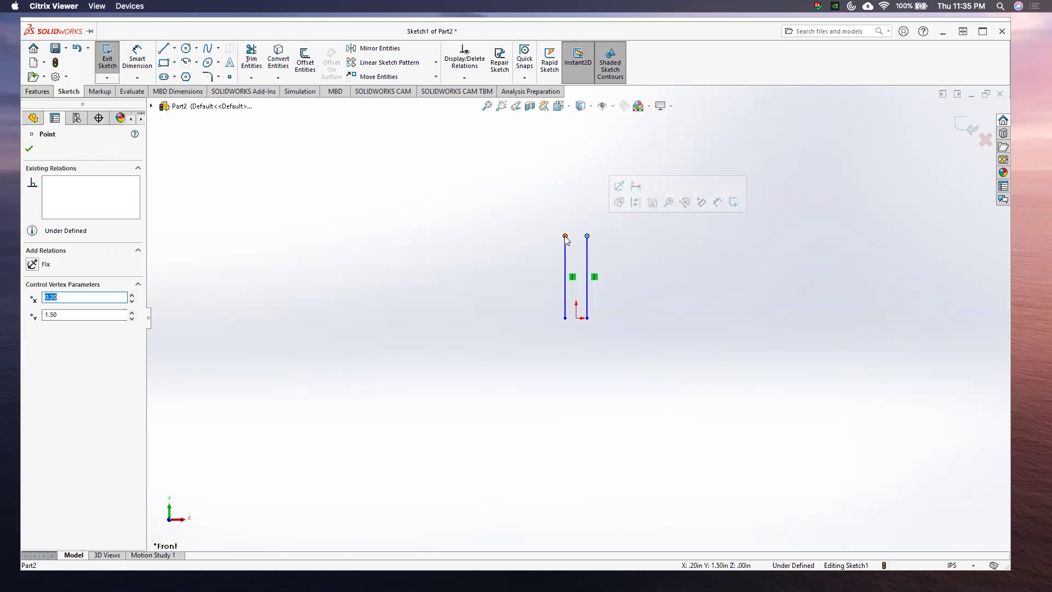
pyautogui.click(565, 236)
pyautogui.click(569, 378)
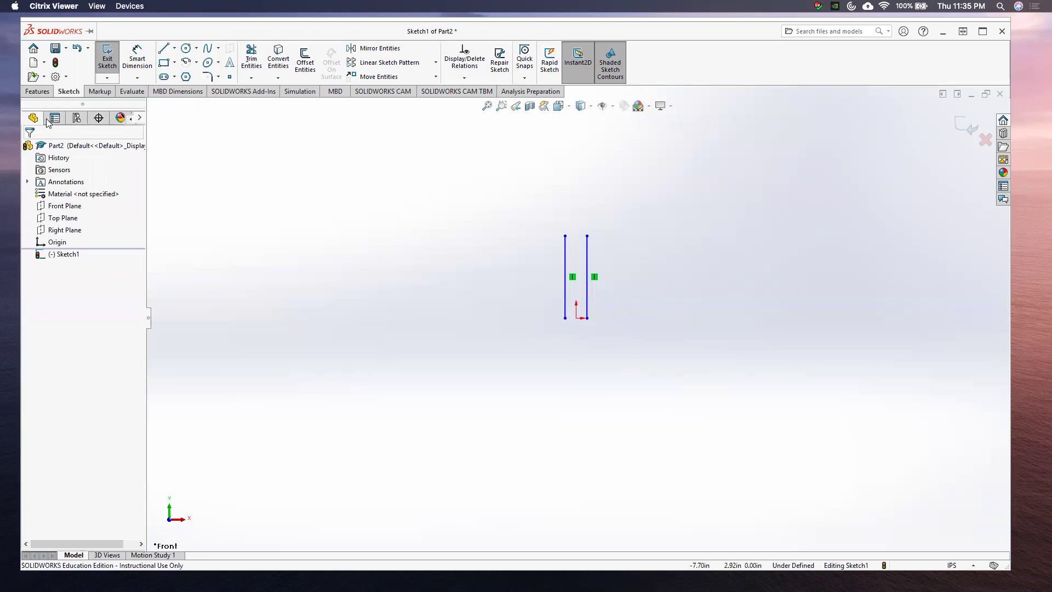
# Step: Draw a 0.40-wide horizontal line joining both top endpoints at height 1.50
pyautogui.click(167, 50)
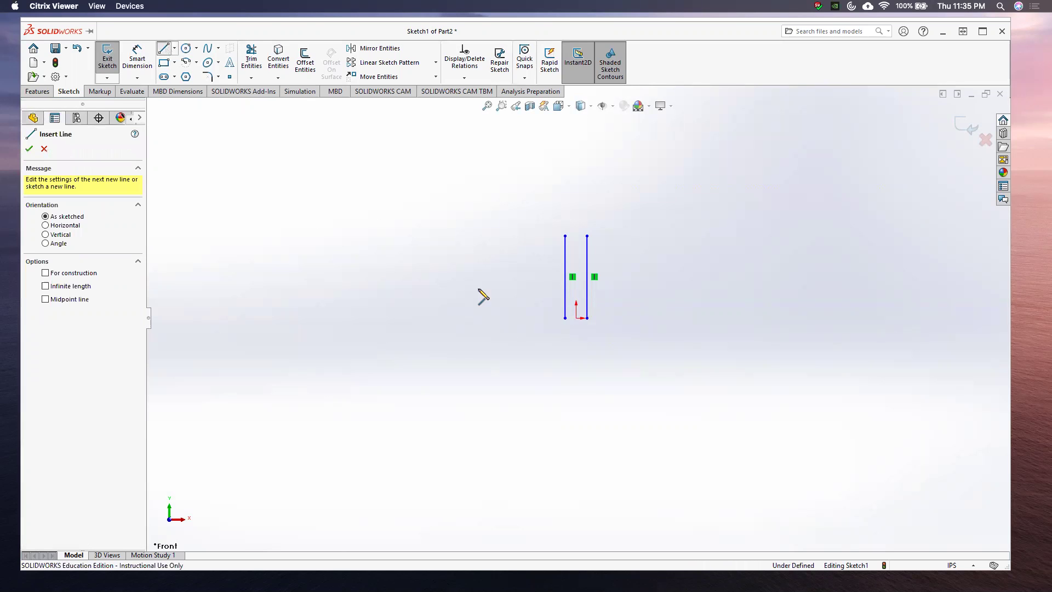
pyautogui.click(586, 235)
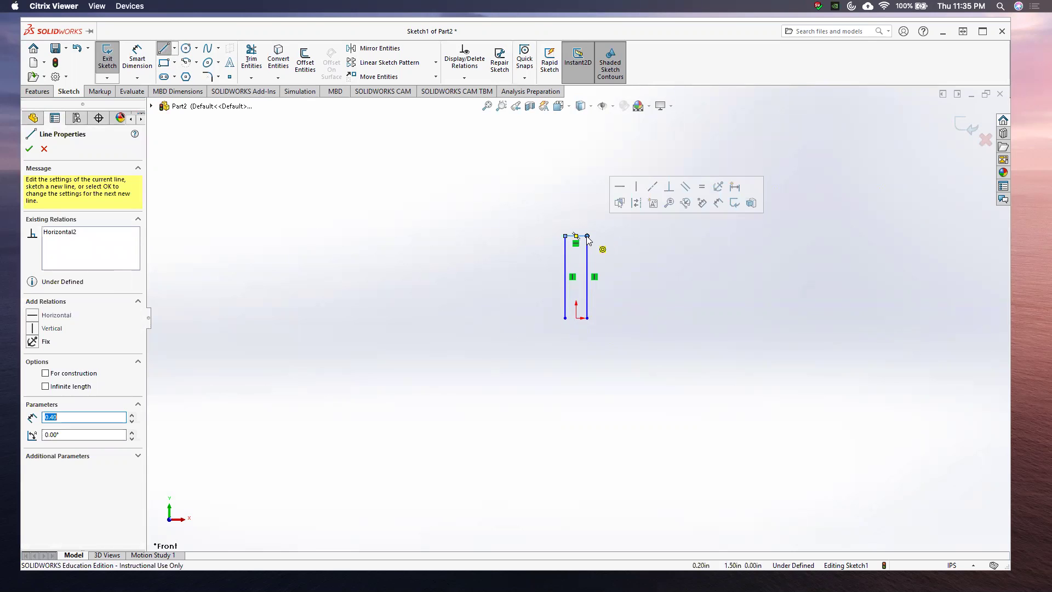
pyautogui.click(588, 237)
pyautogui.press('Escape')
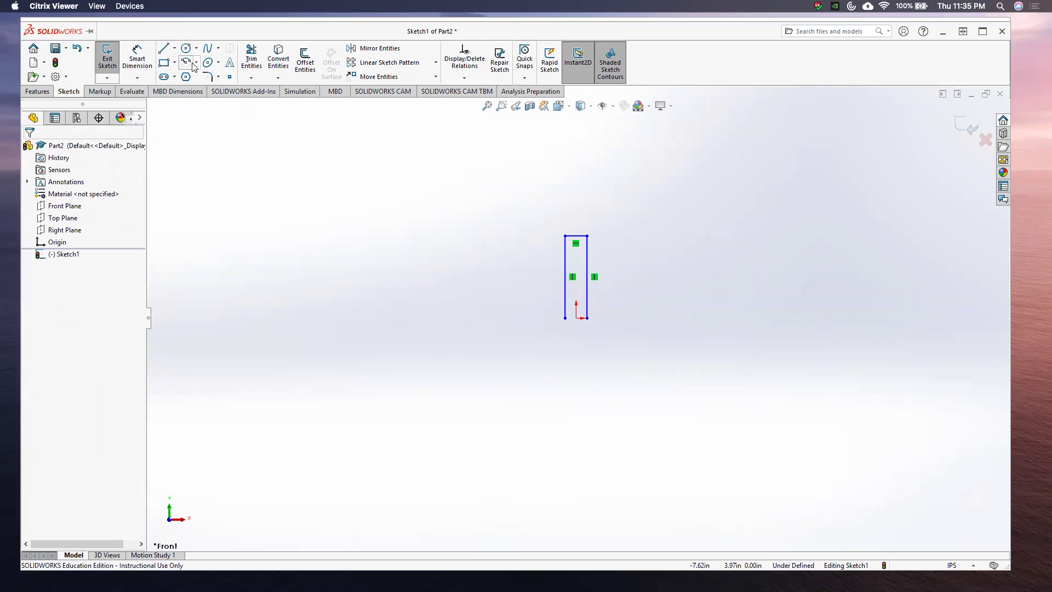
# Step: Round the arm's top corners with 0.10 in sketch fillets
pyautogui.click(218, 77)
pyautogui.click(230, 90)
pyautogui.click(565, 249)
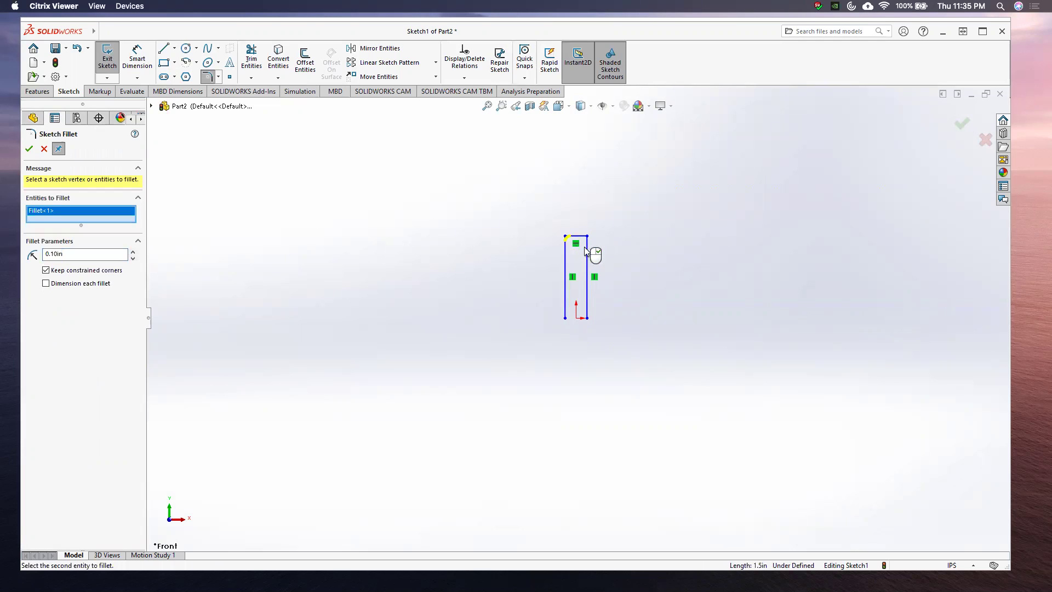
pyautogui.click(581, 238)
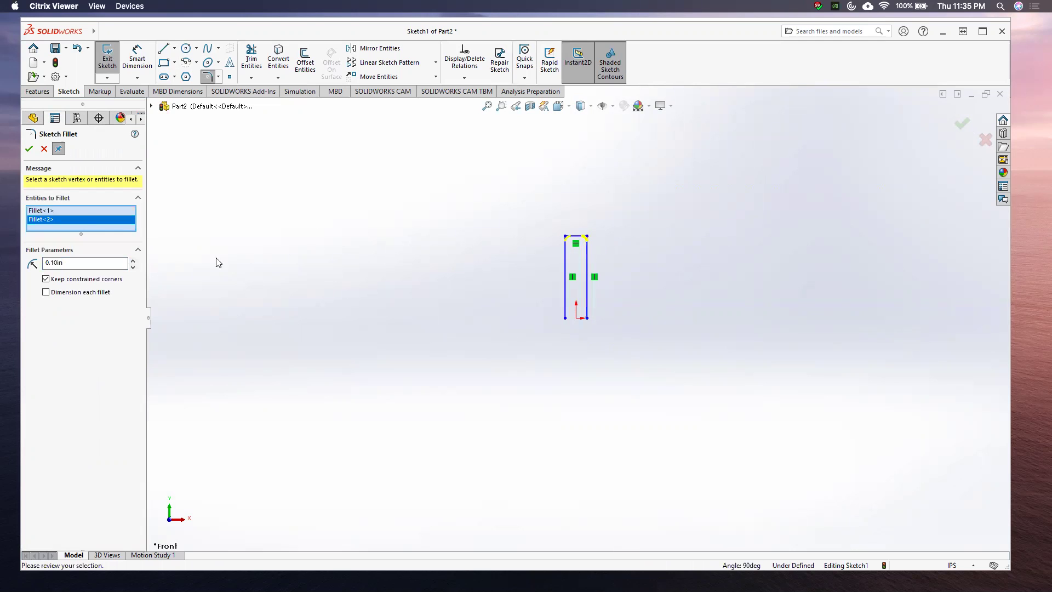
pyautogui.click(29, 149)
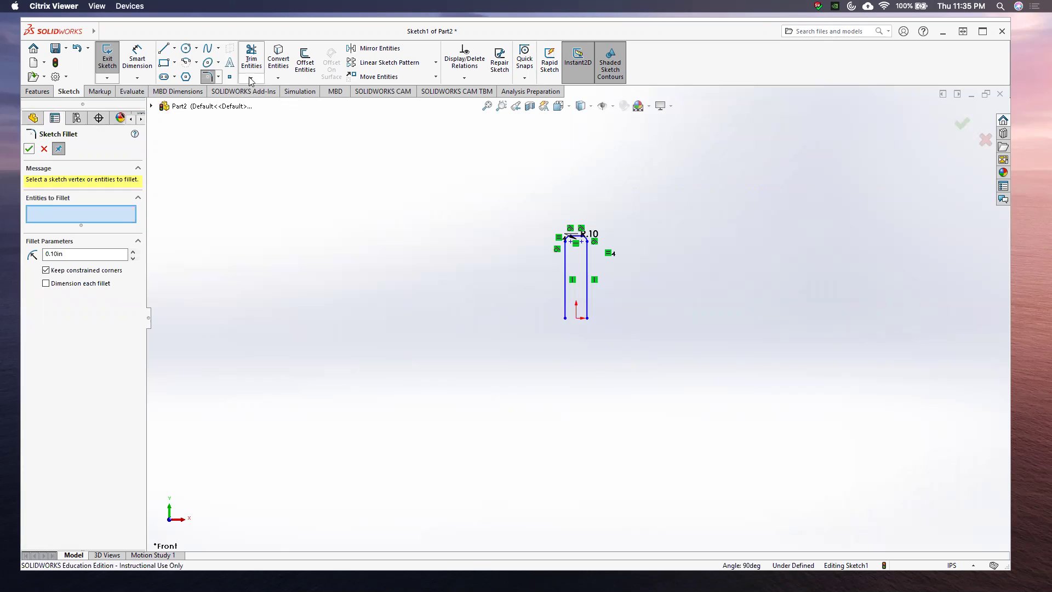
# Step: Circular-pattern the arm's lines and arcs into 6 equally spaced instances over 360°
pyautogui.click(437, 62)
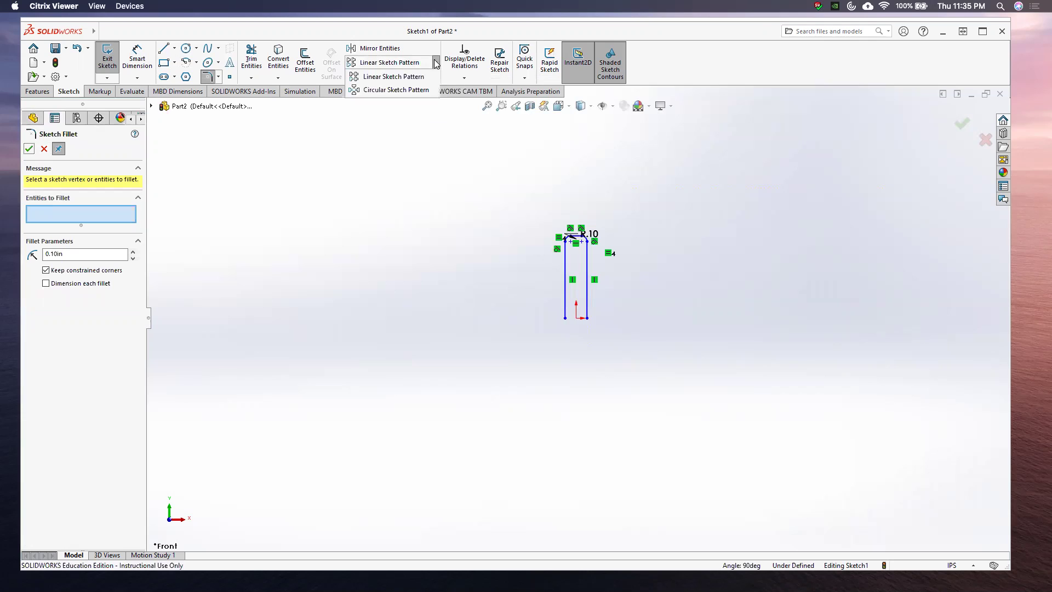
pyautogui.click(411, 90)
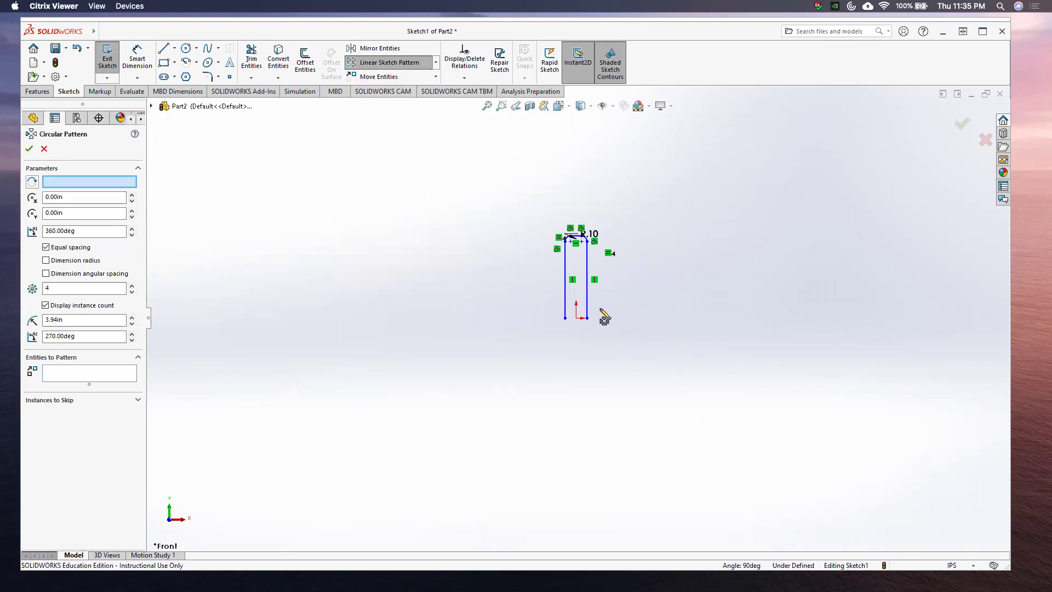
pyautogui.click(587, 300)
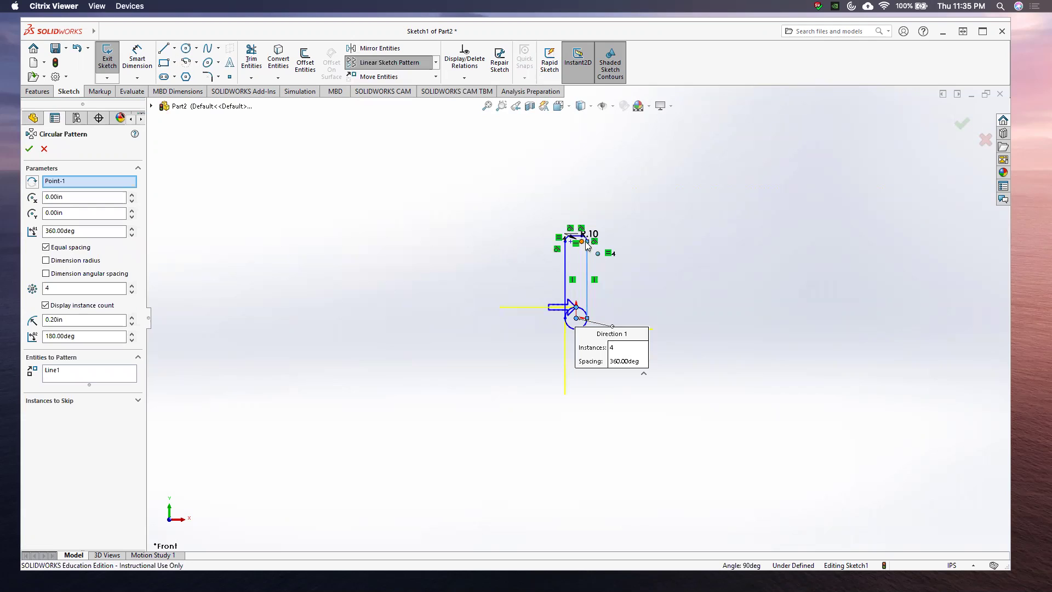
pyautogui.click(581, 237)
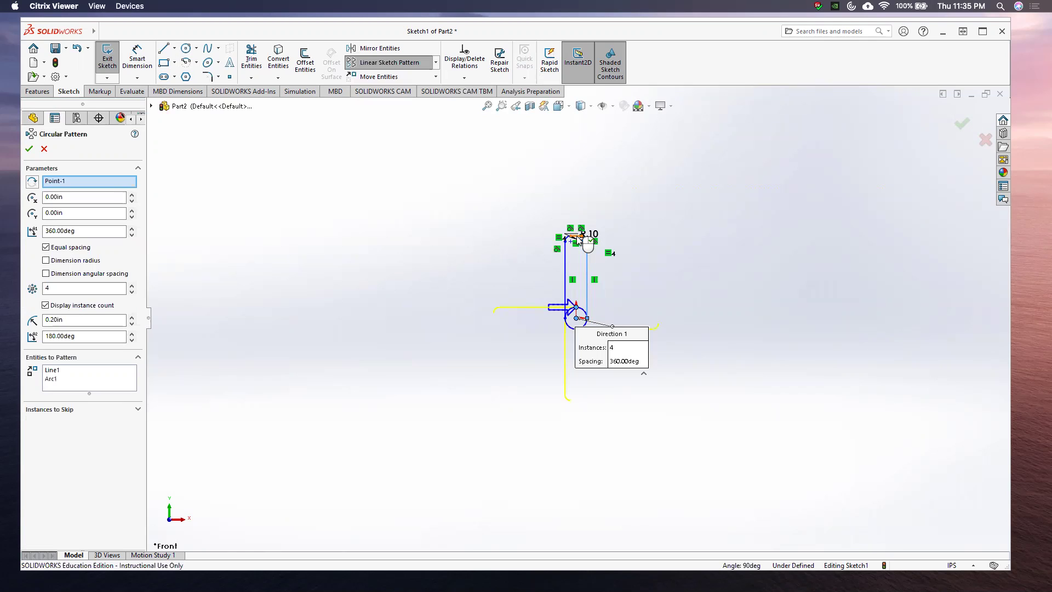
pyautogui.click(576, 239)
pyautogui.click(566, 261)
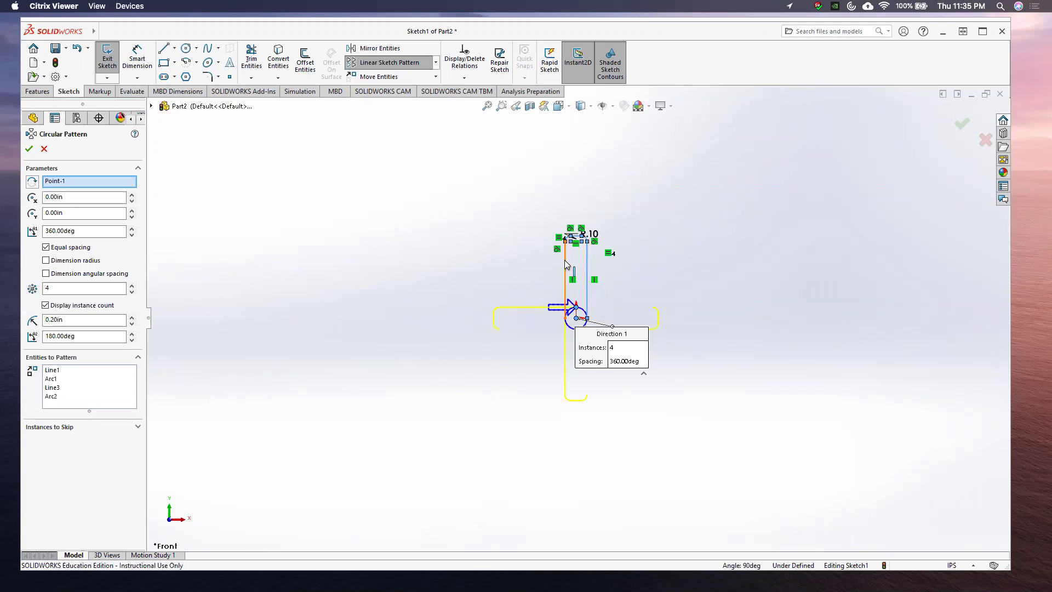
pyautogui.doubleClick(106, 288)
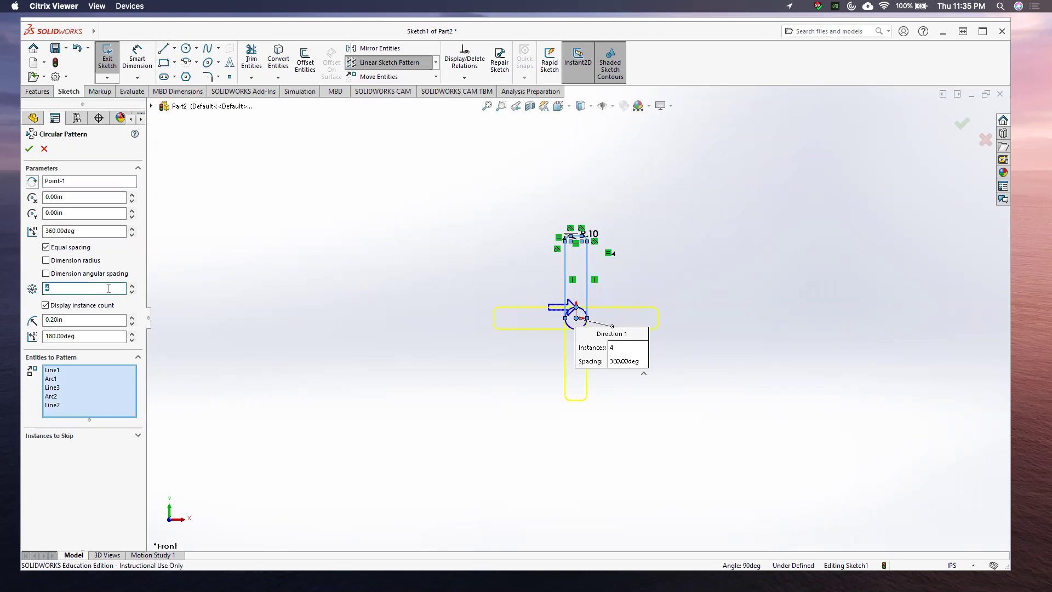
pyautogui.write('6')
pyautogui.click(29, 150)
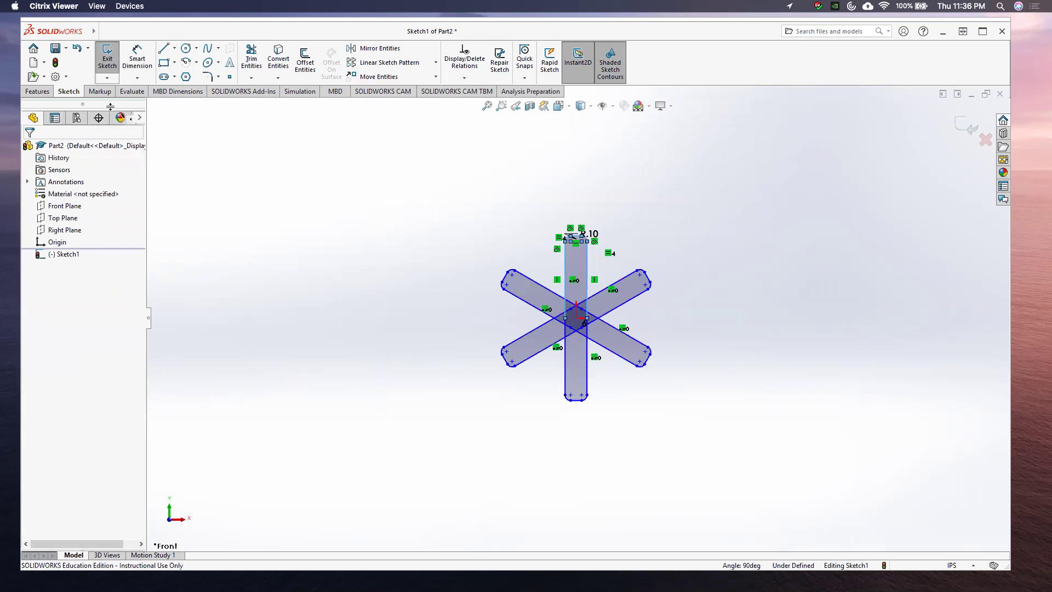
# Step: Trim the overlapping arm segments crossing at the star's centre
pyautogui.click(252, 57)
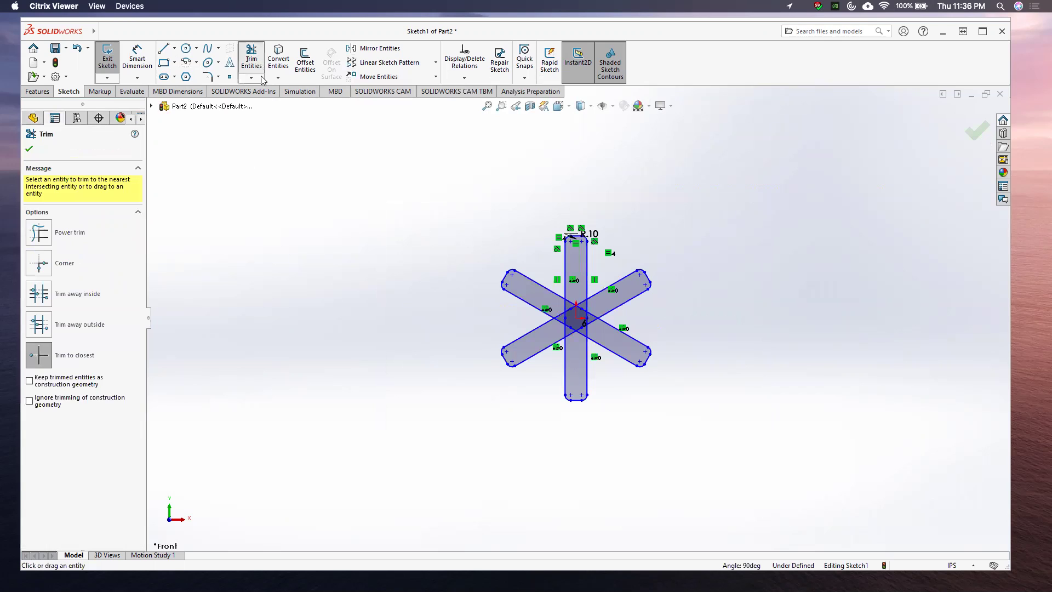
pyautogui.click(567, 327)
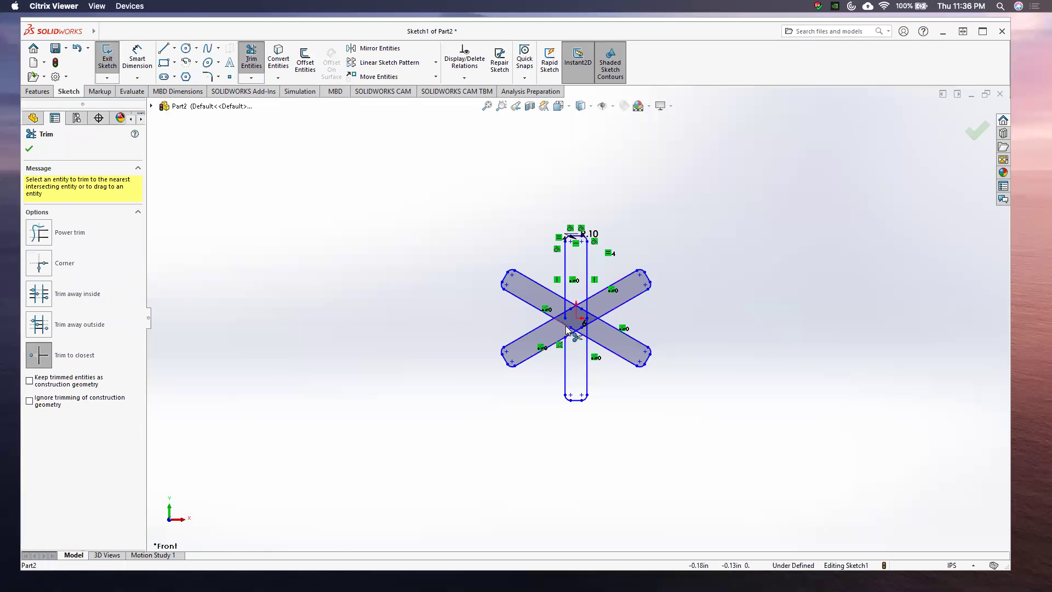
pyautogui.click(563, 323)
pyautogui.click(564, 306)
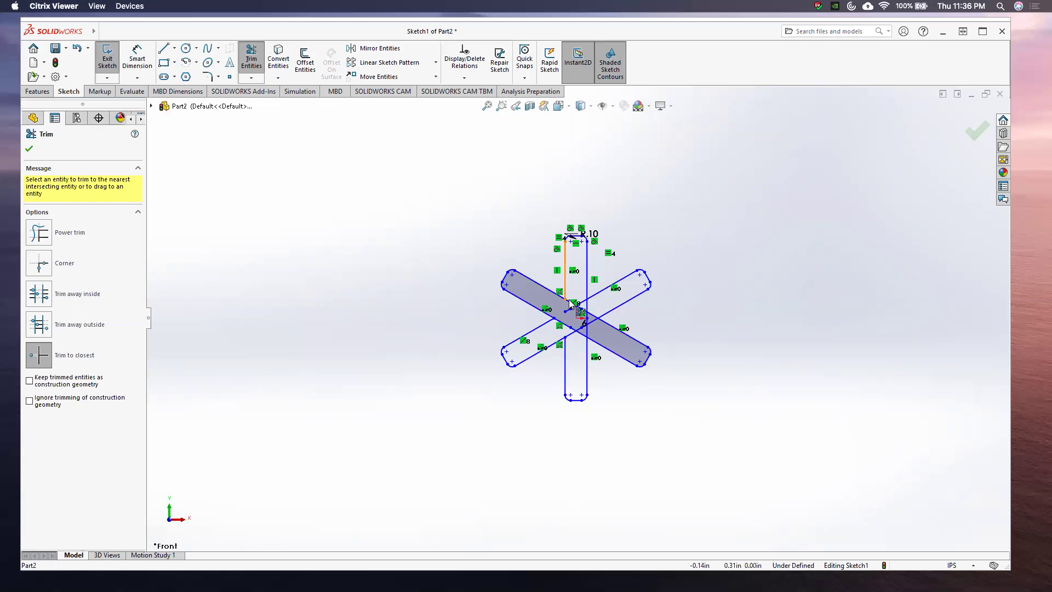
pyautogui.click(571, 302)
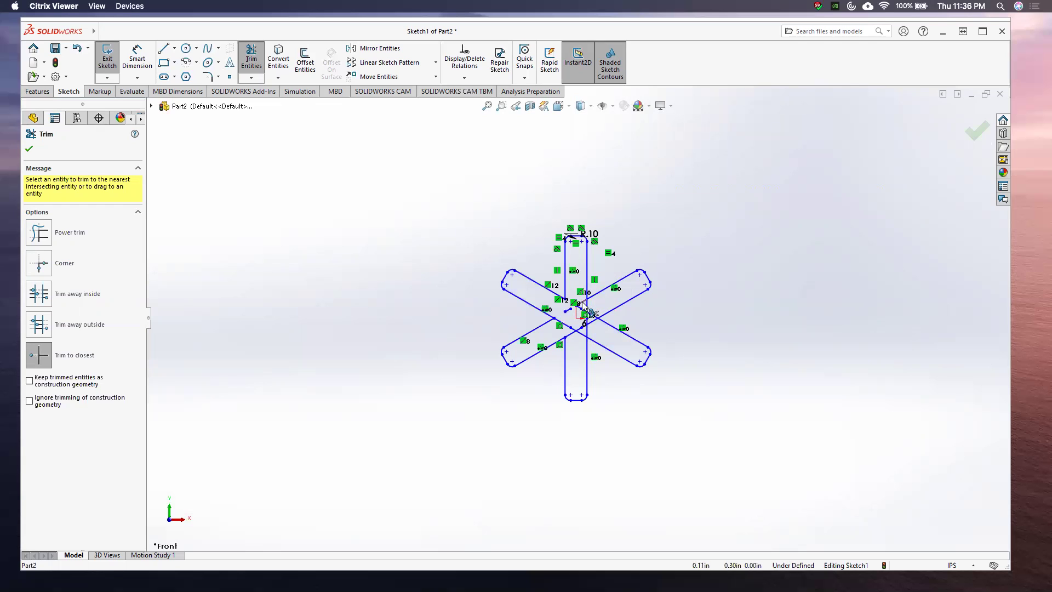
pyautogui.click(581, 305)
pyautogui.click(563, 326)
pyautogui.click(573, 331)
pyautogui.click(575, 332)
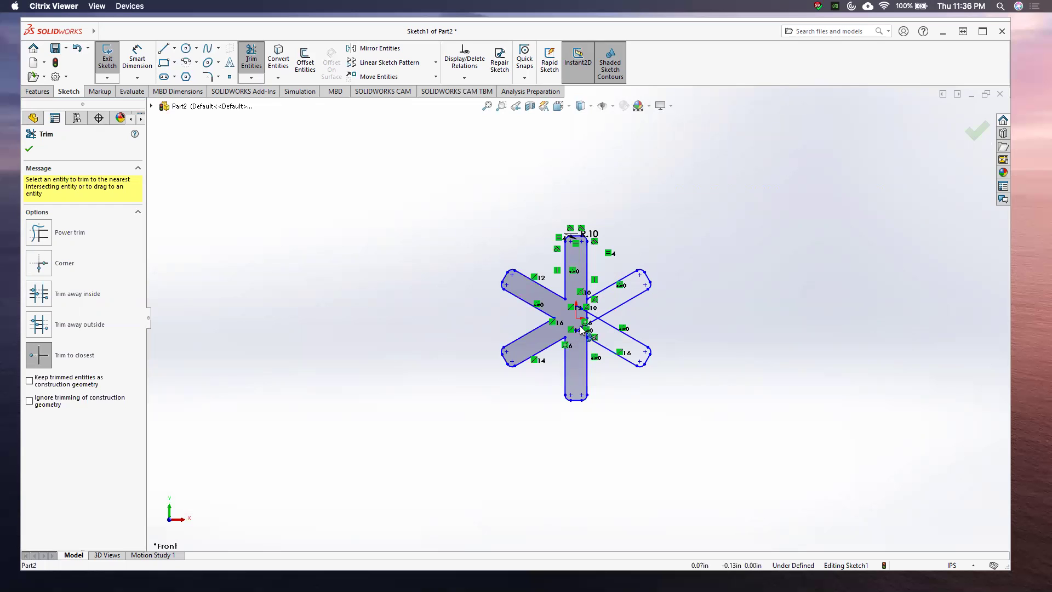
pyautogui.click(581, 323)
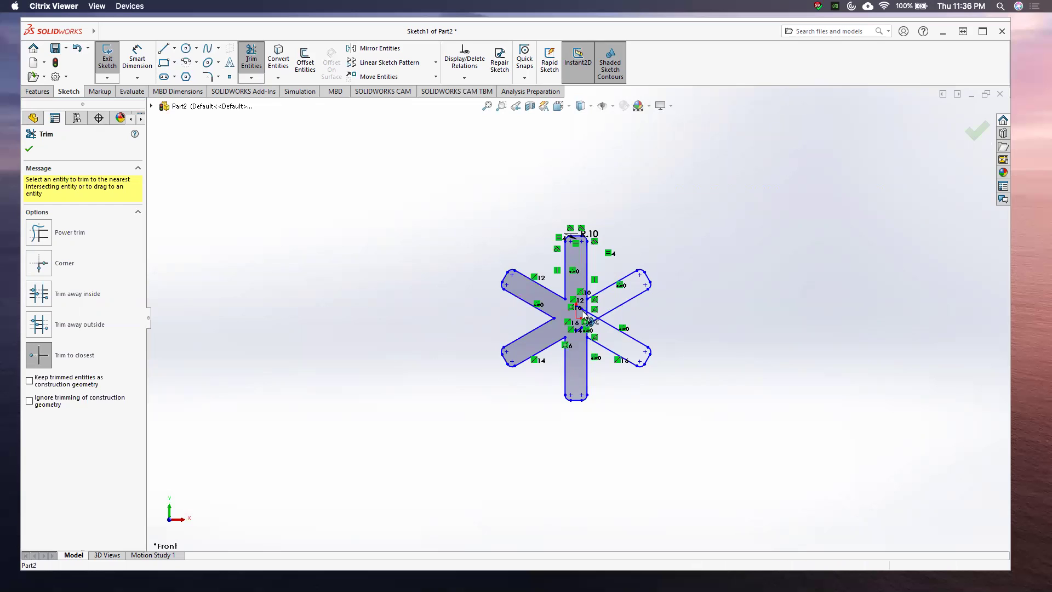
pyautogui.click(584, 315)
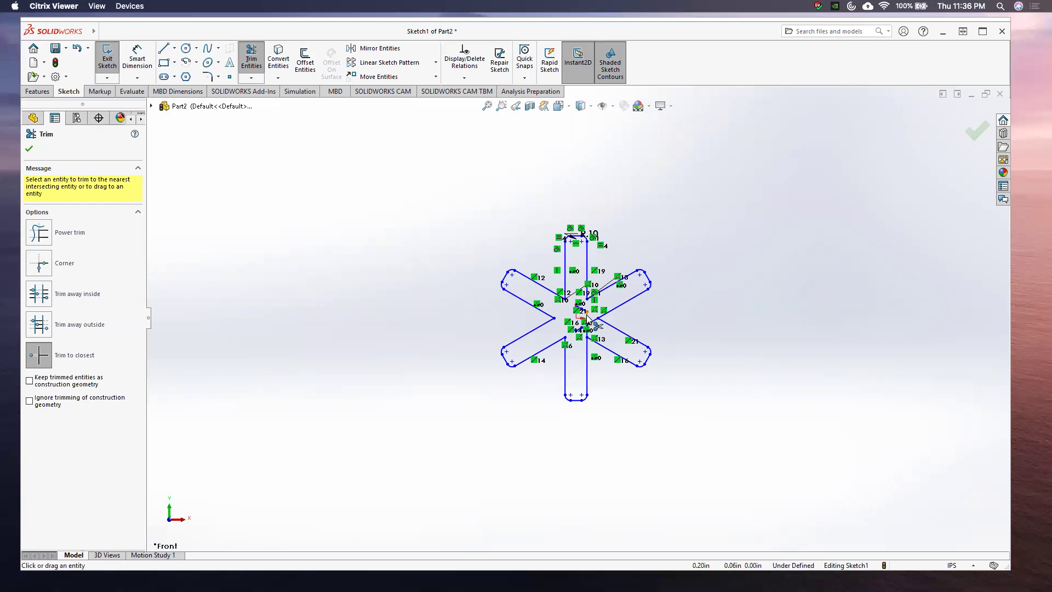
pyautogui.click(586, 316)
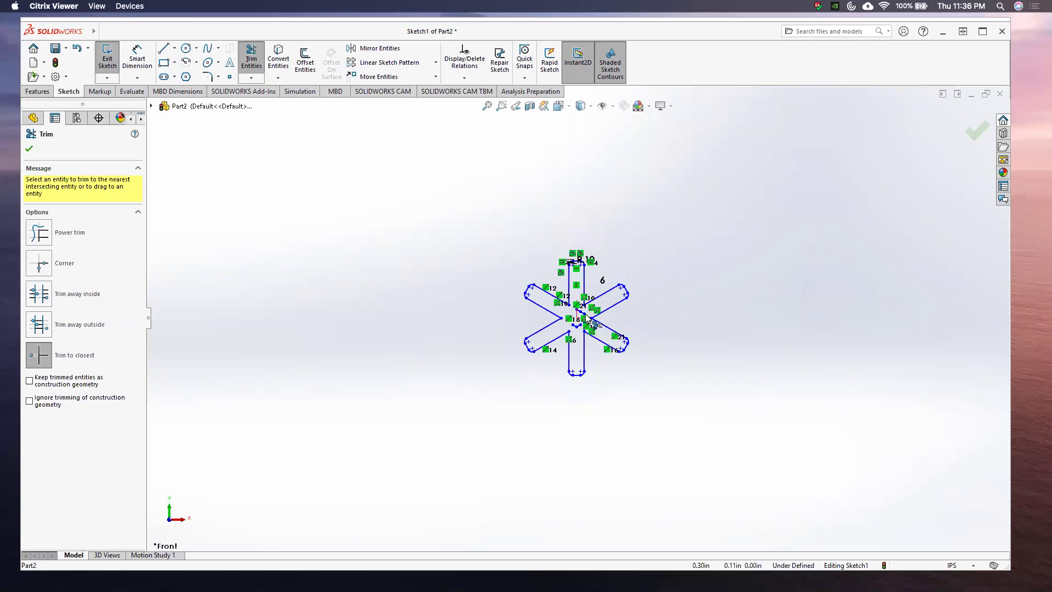
# Step: Trim the last short leftover segments near the centre, leaving one clean outline
pyautogui.scroll(1, 585, 315)
pyautogui.scroll(-2, 585, 312)
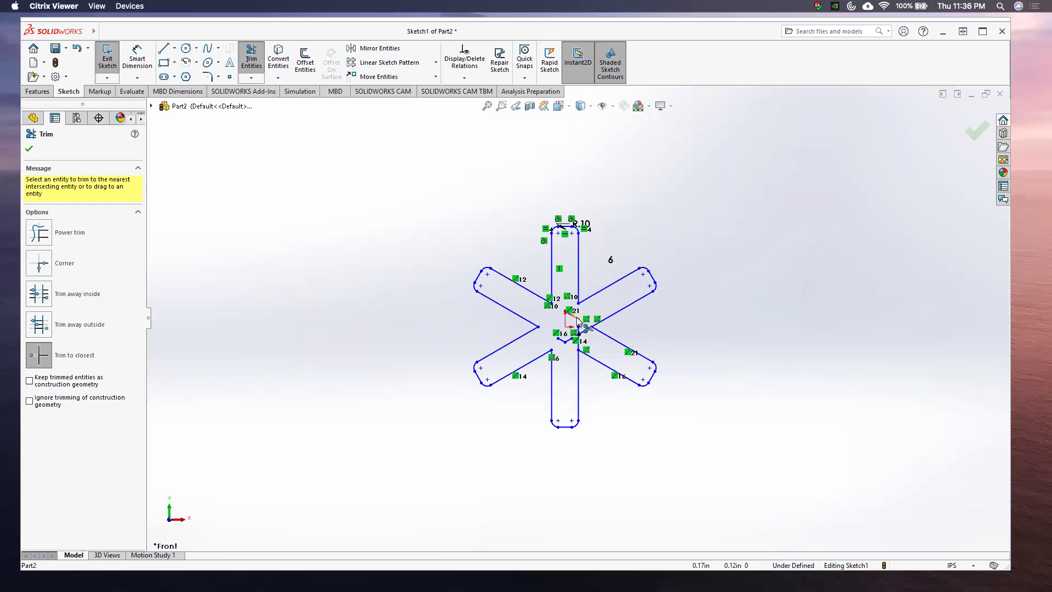
pyautogui.click(577, 321)
pyautogui.click(567, 340)
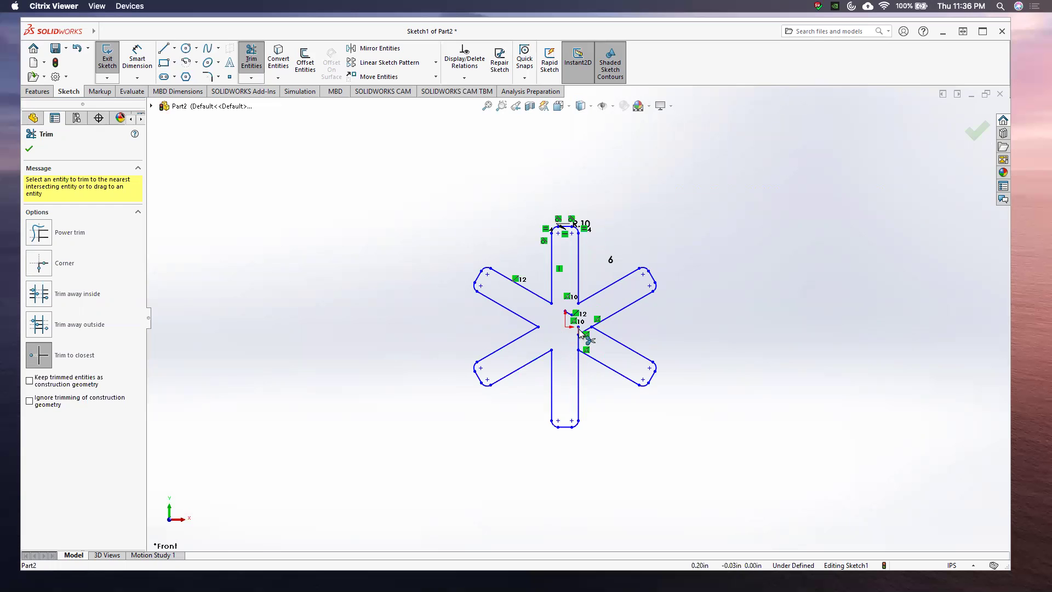
pyautogui.click(579, 332)
pyautogui.click(585, 333)
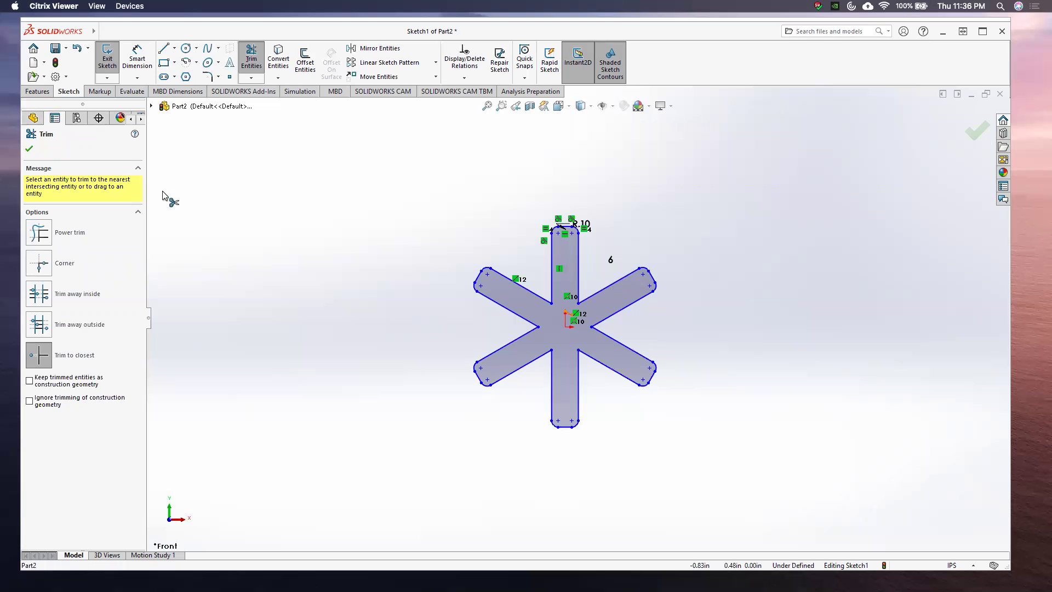
pyautogui.click(29, 150)
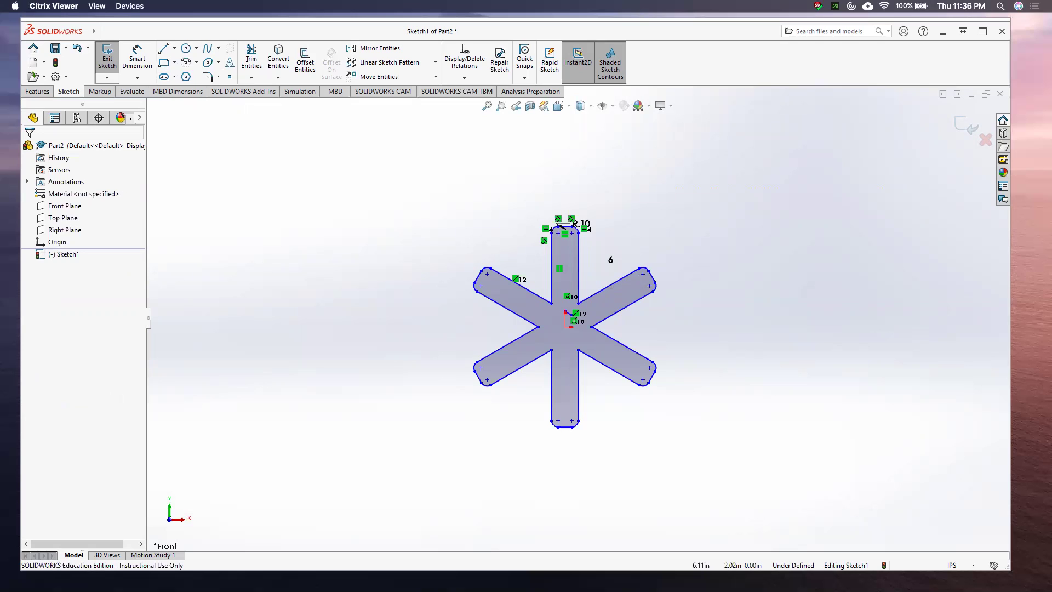
# Step: Round the six inner corners between the star's arms with 0.45 in sketch fillets
pyautogui.click(207, 76)
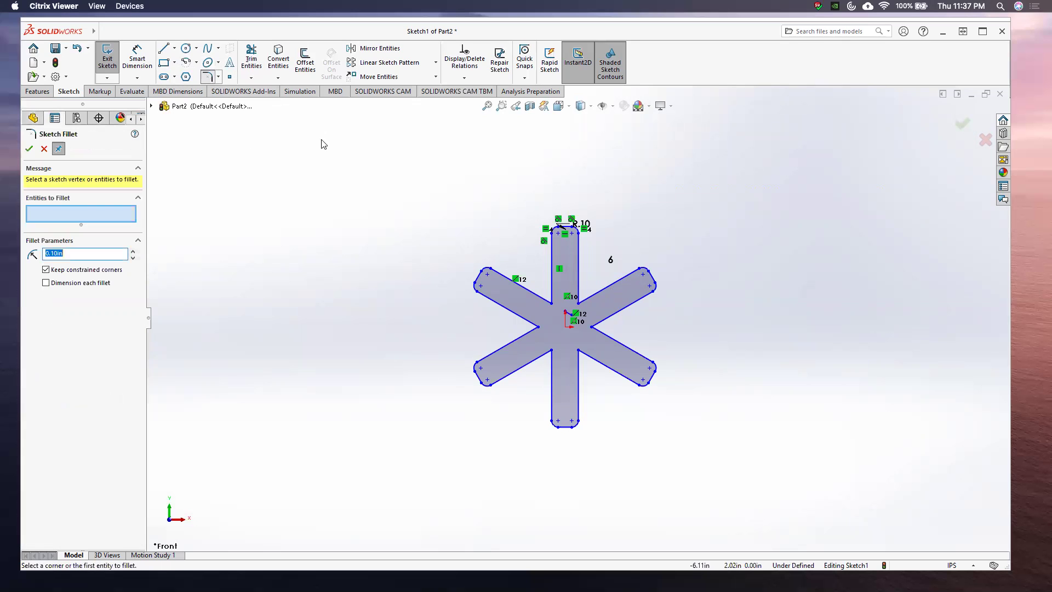
pyautogui.click(539, 299)
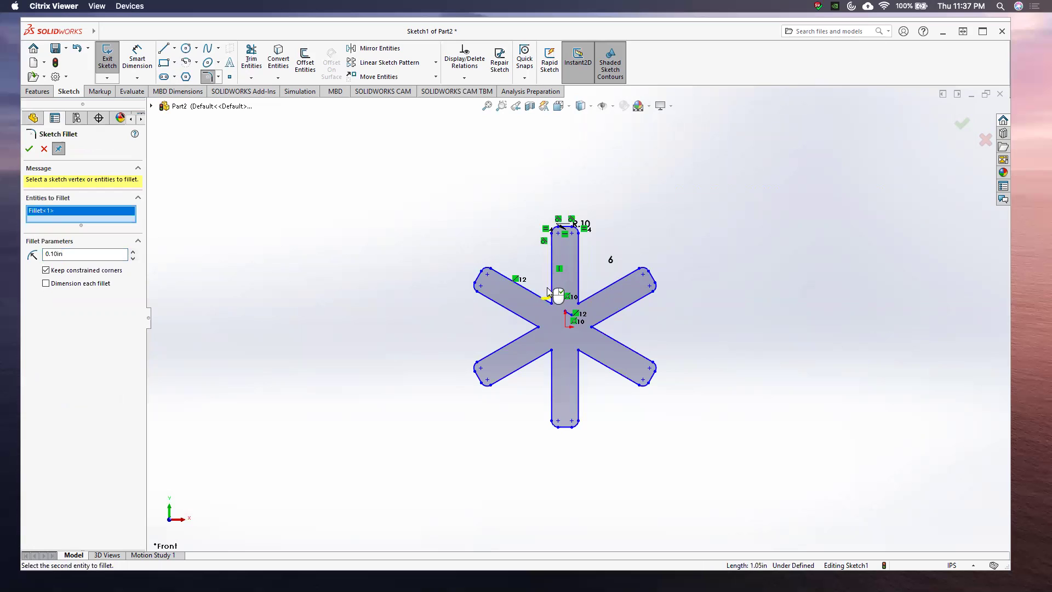
pyautogui.doubleClick(94, 255)
pyautogui.write('0.45')
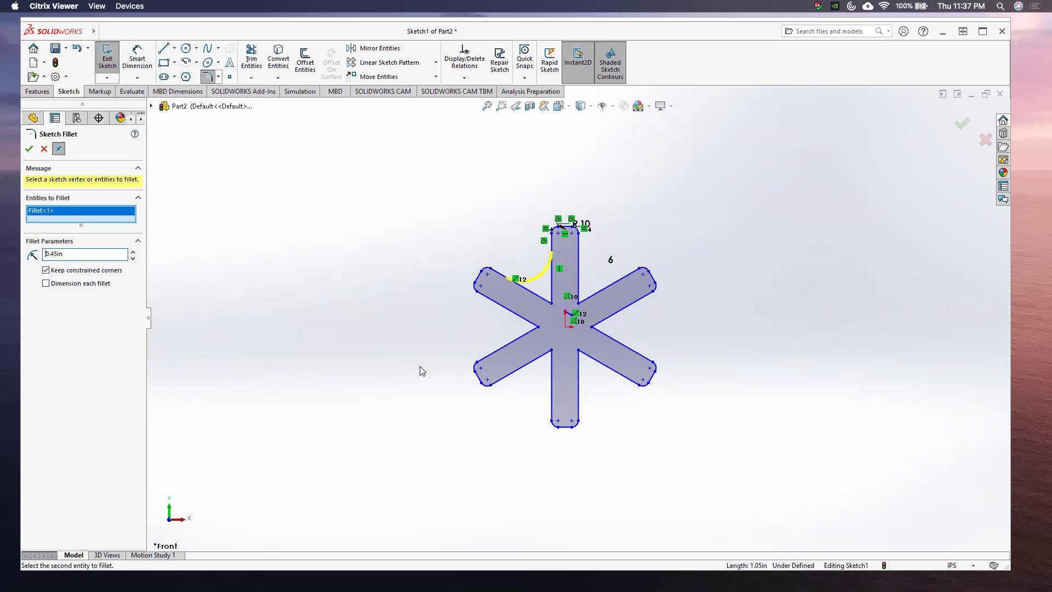
pyautogui.click(526, 317)
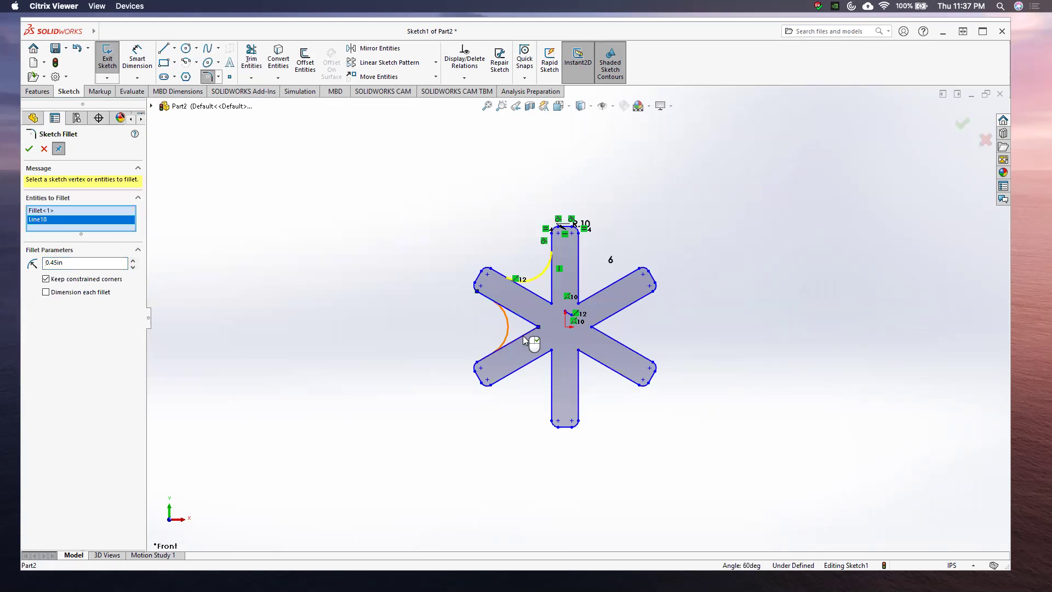
pyautogui.click(551, 387)
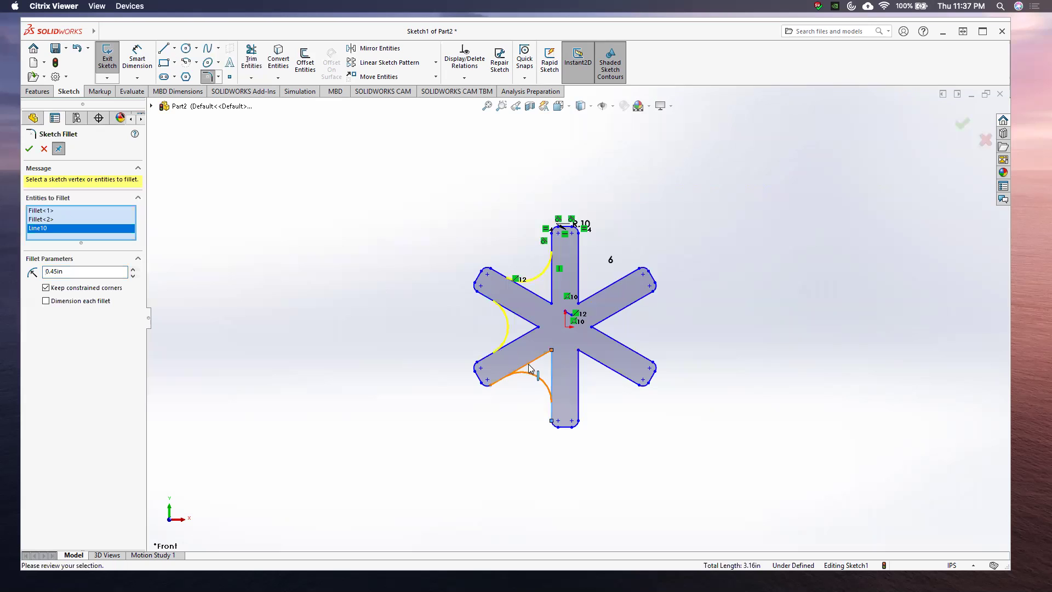
pyautogui.click(580, 373)
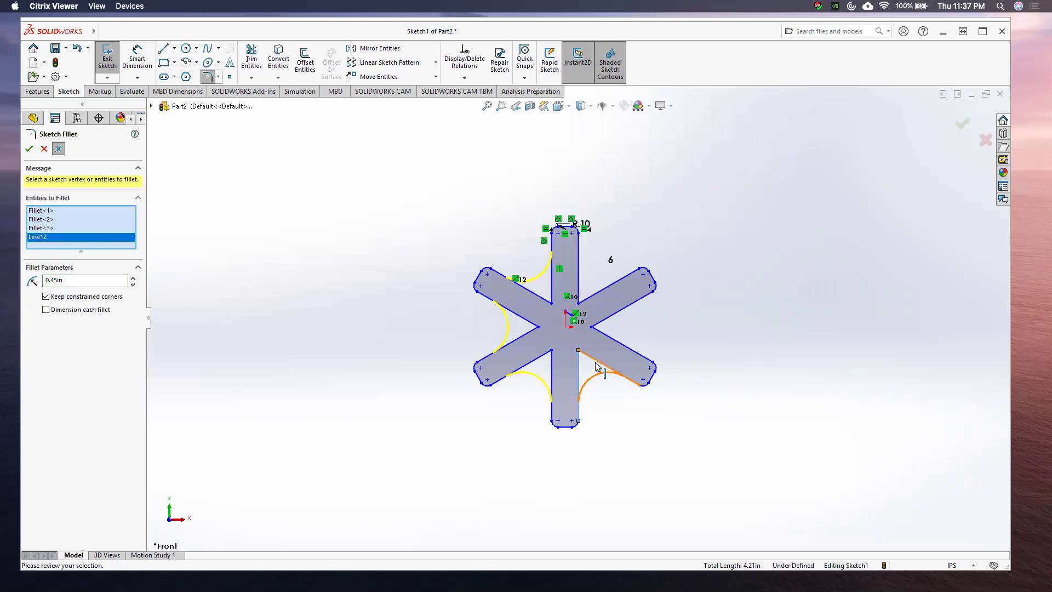
pyautogui.click(591, 326)
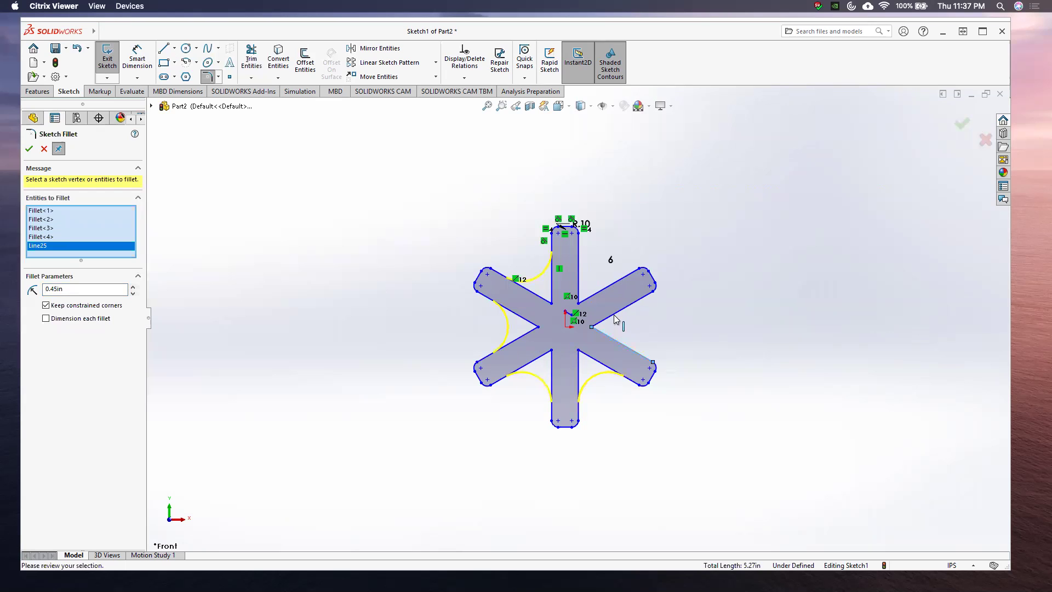
pyautogui.click(579, 301)
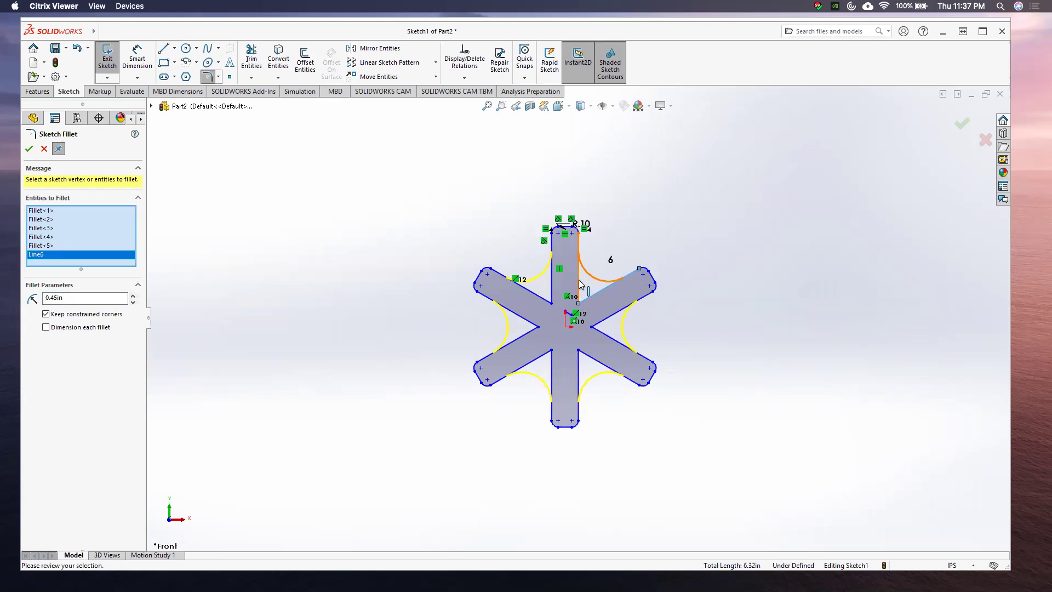
pyautogui.click(29, 149)
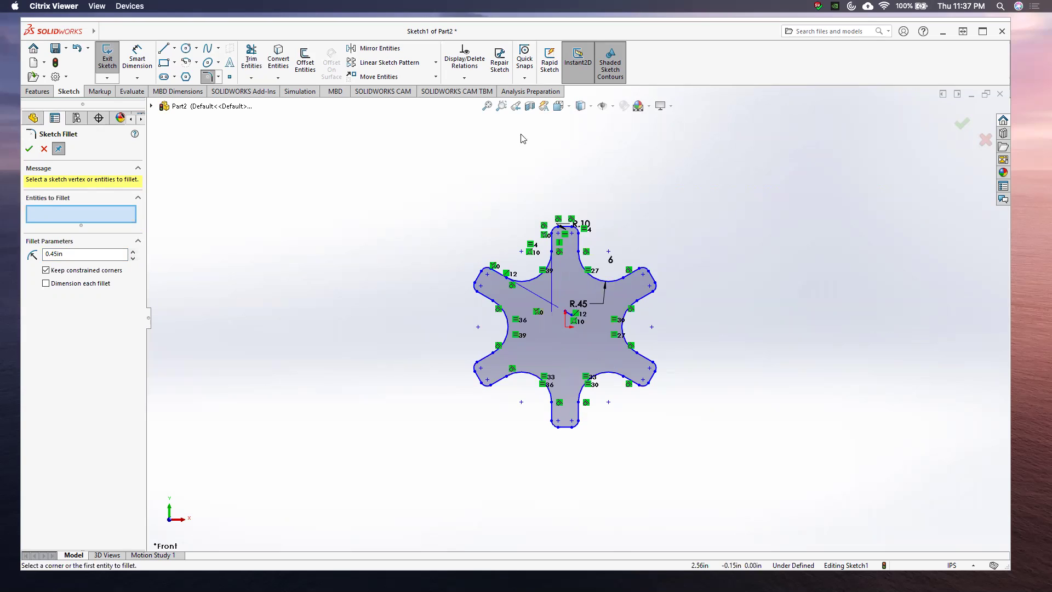
pyautogui.click(40, 91)
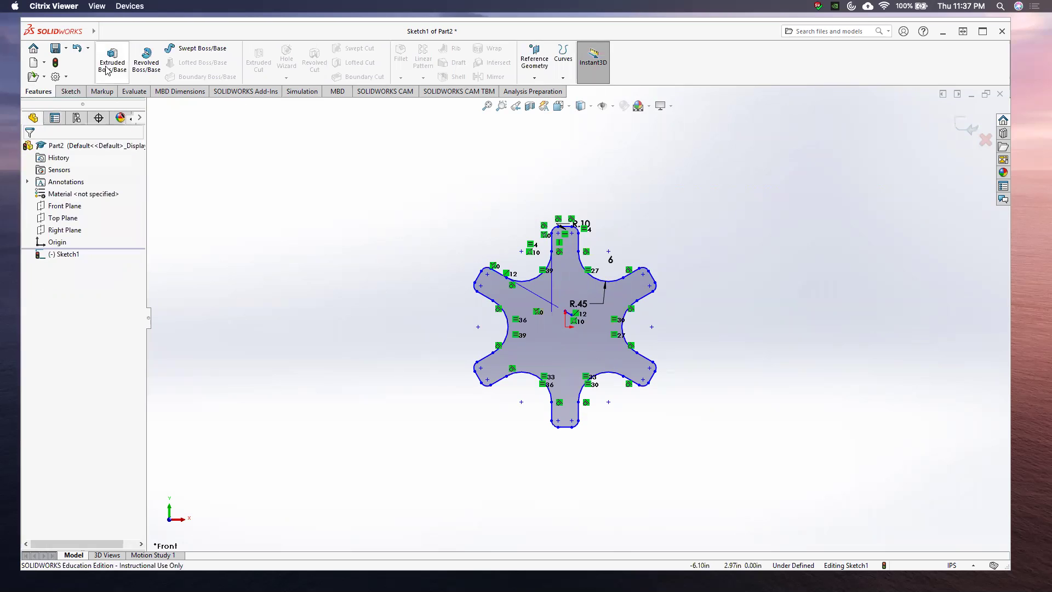
# Step: Cancel the started extrusion and delete the stray short Line16 near the origin
pyautogui.click(105, 65)
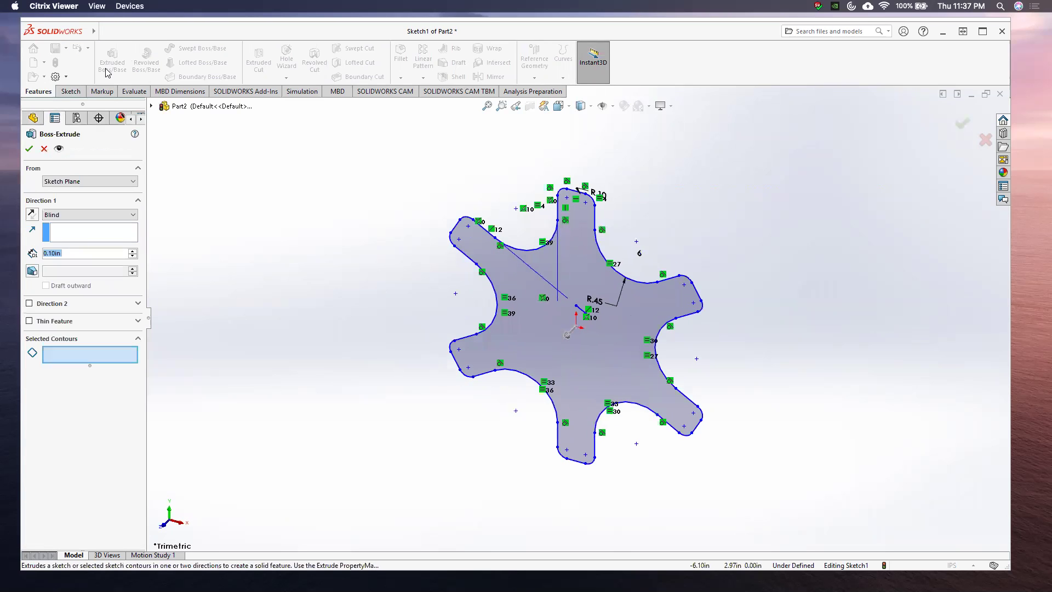
pyautogui.click(44, 149)
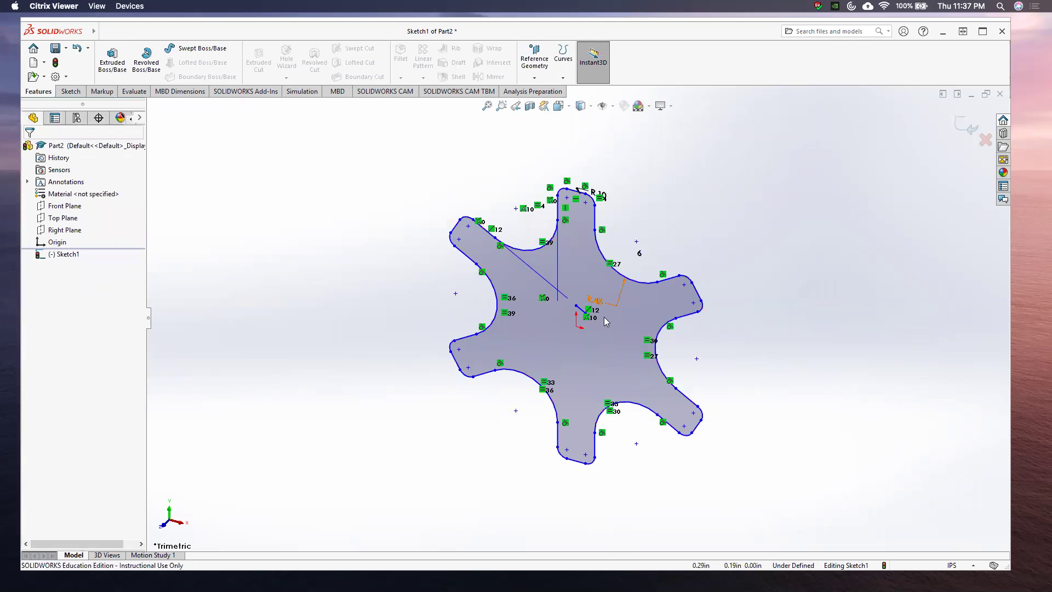
pyautogui.click(580, 317)
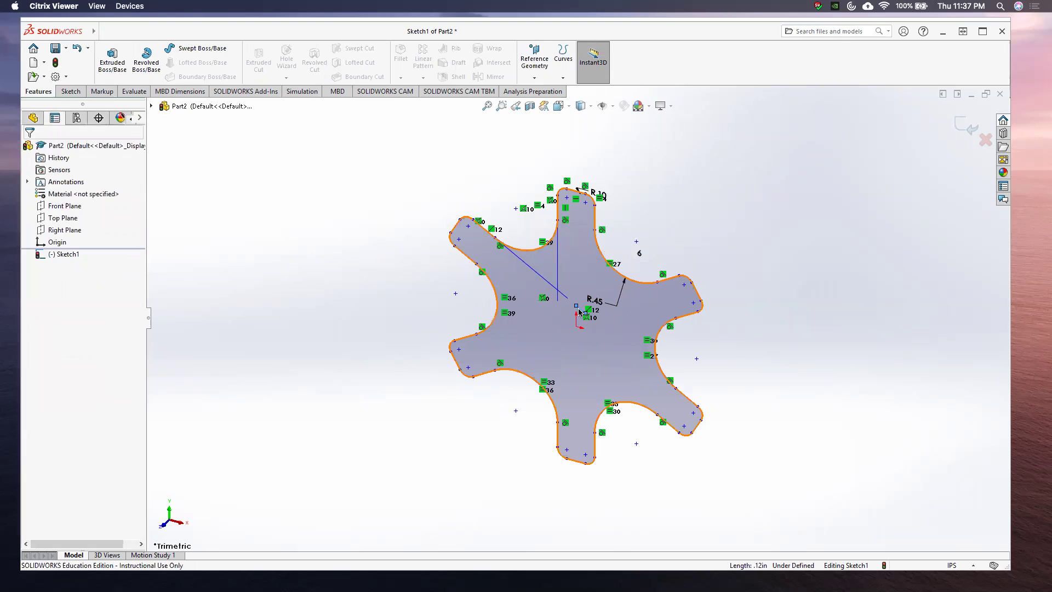
pyautogui.doubleClick(584, 319)
pyautogui.click(581, 315)
pyautogui.rightClick(580, 310)
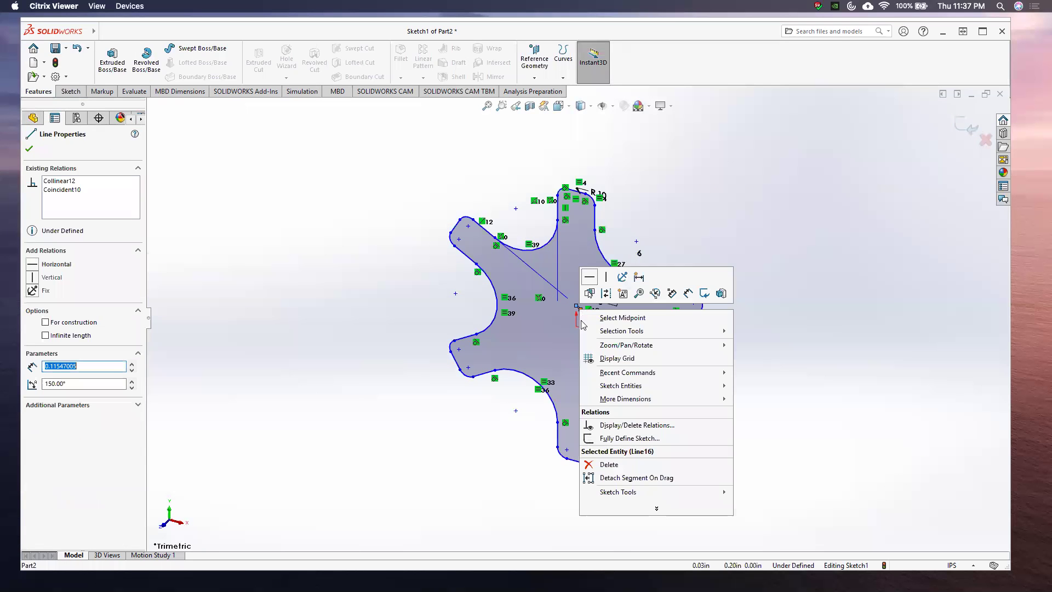
pyautogui.click(603, 462)
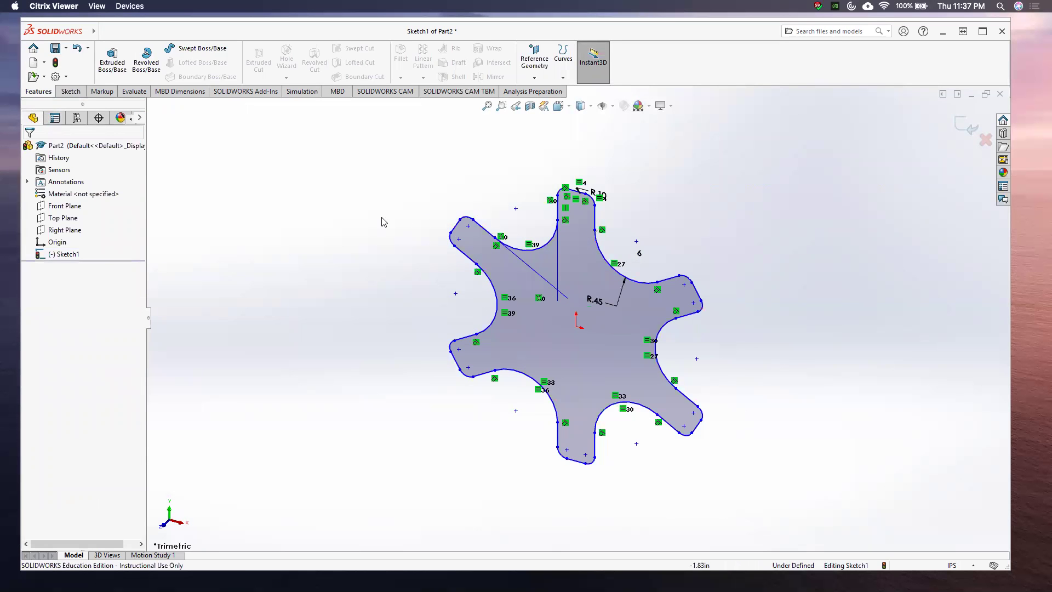
# Step: Extrude the star sketch to a Blind depth of 0.375 in, creating Boss-Extrude1
pyautogui.click(121, 57)
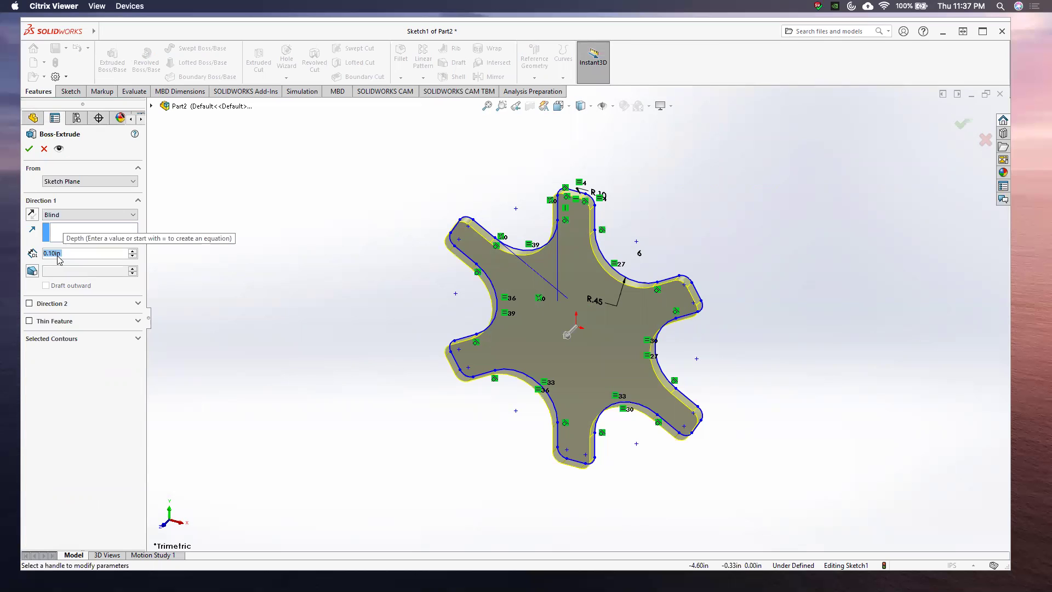
pyautogui.write('0.375')
pyautogui.press('Return')
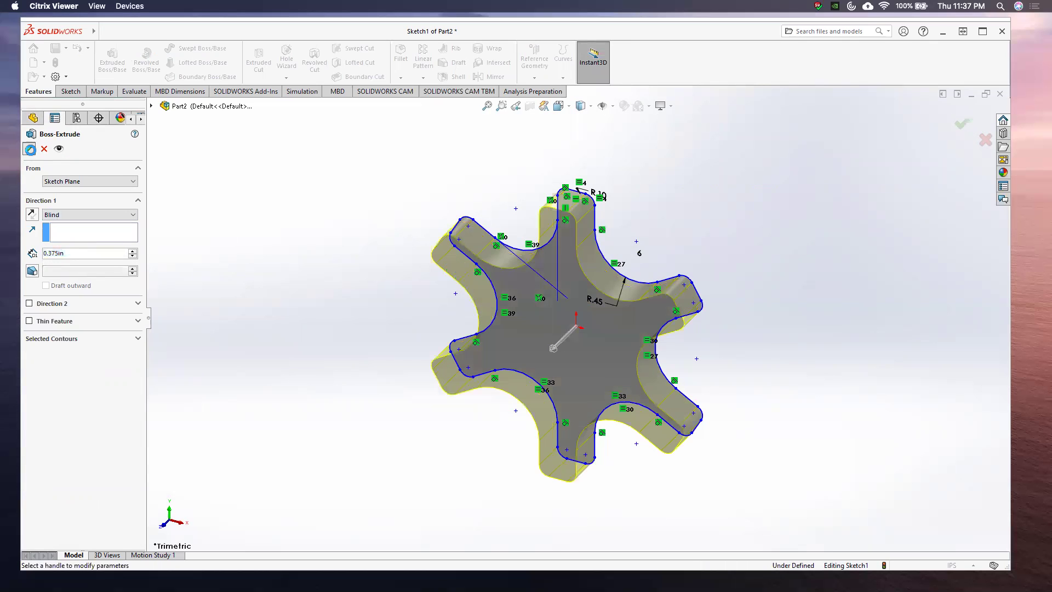
pyautogui.press('Return')
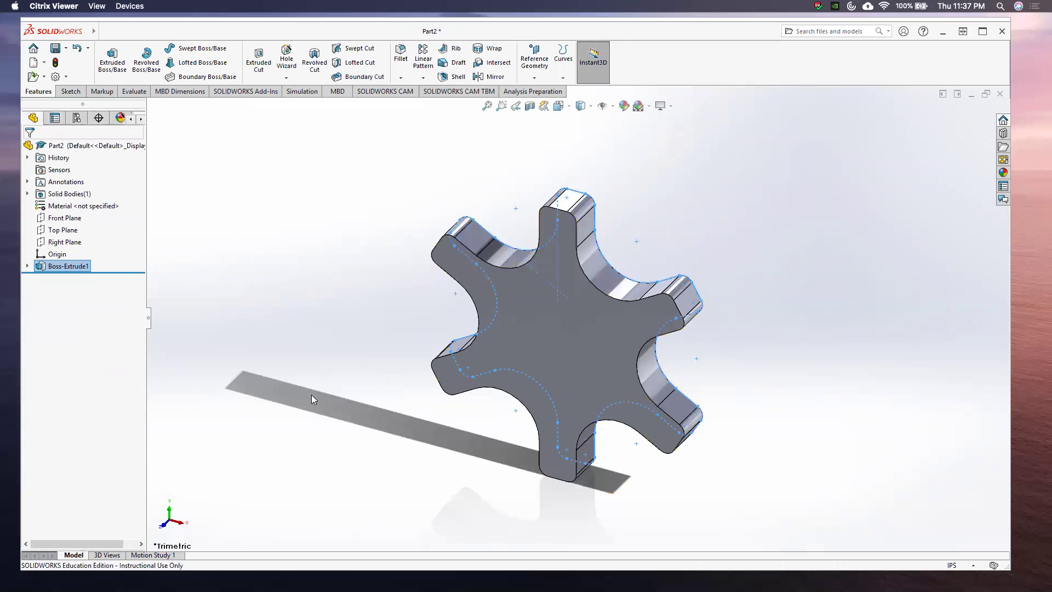
pyautogui.click(312, 394)
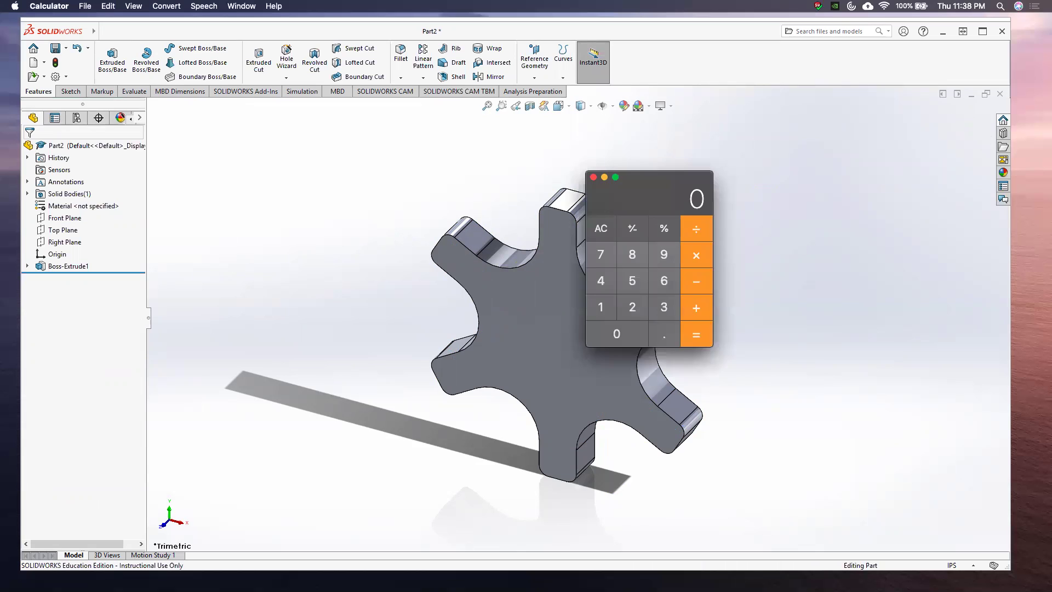
pyautogui.moveTo(648, 182); pyautogui.dragTo(268, 238)
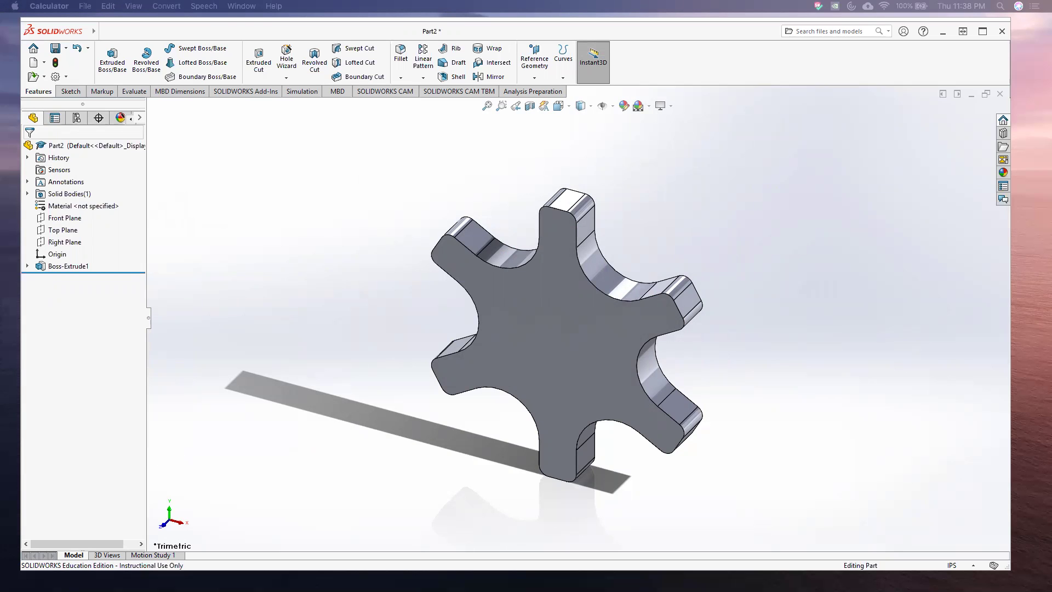
# Step: Start a new sketch on the star's front face
pyautogui.click(496, 358)
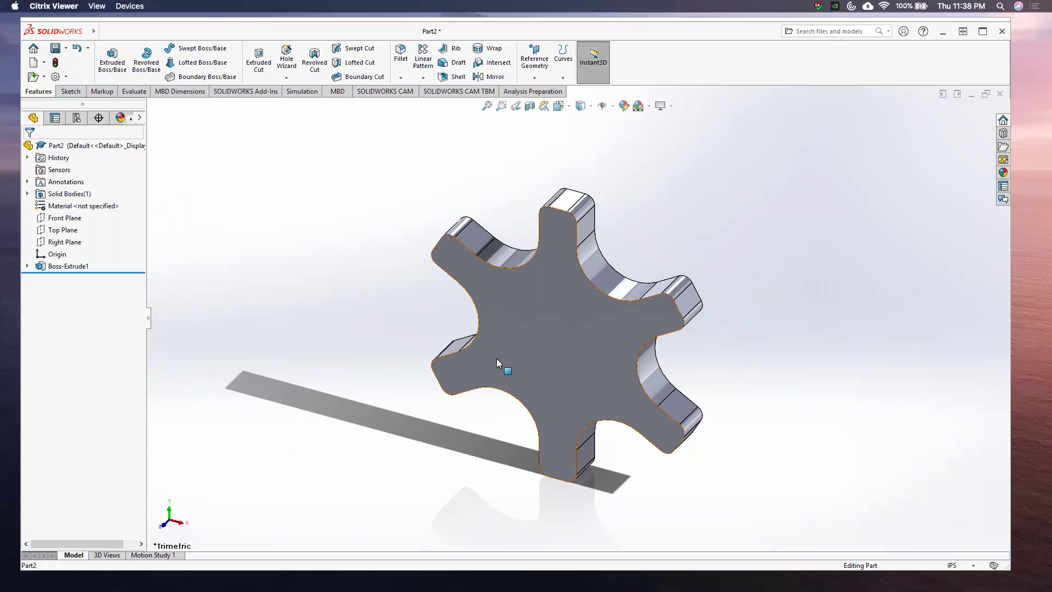
pyautogui.click(62, 217)
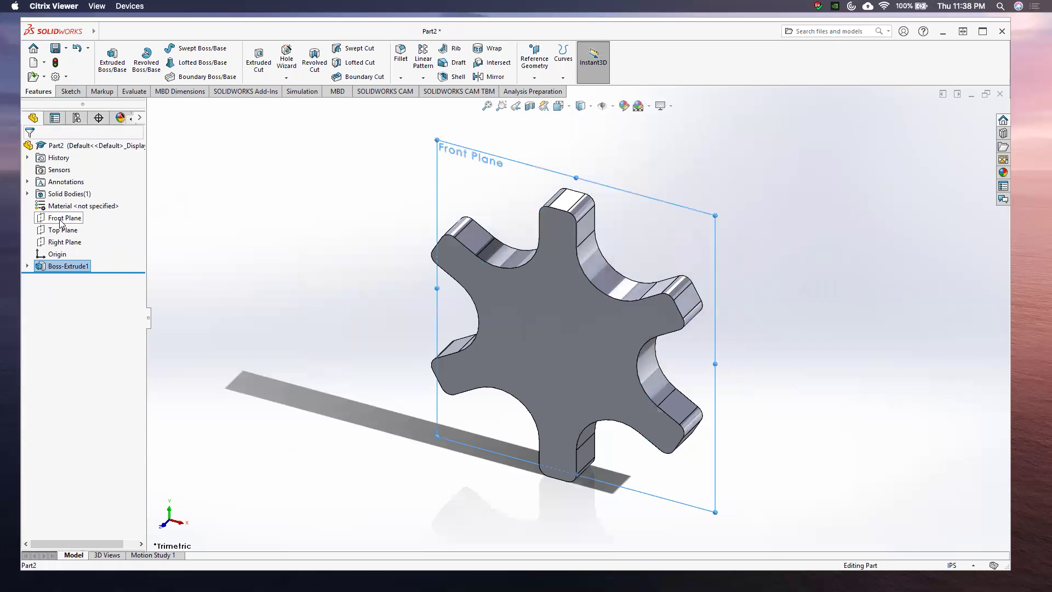
pyautogui.moveTo(329, 378)
pyautogui.mouseDown(button='middle')
pyautogui.moveTo(377, 342)
pyautogui.moveTo(332, 345)
pyautogui.mouseUp(button='middle')
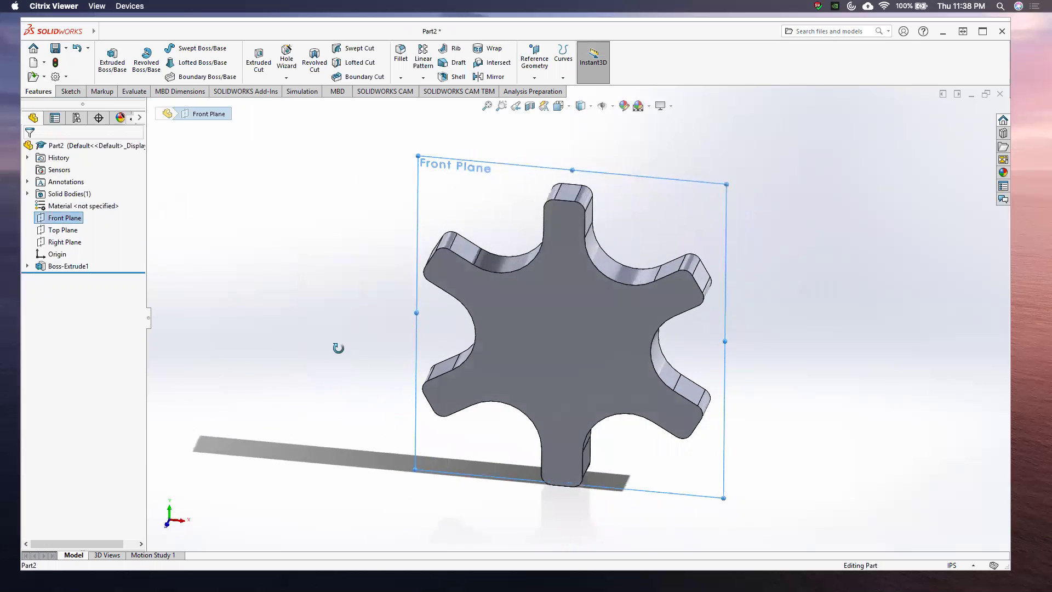
pyautogui.click(502, 336)
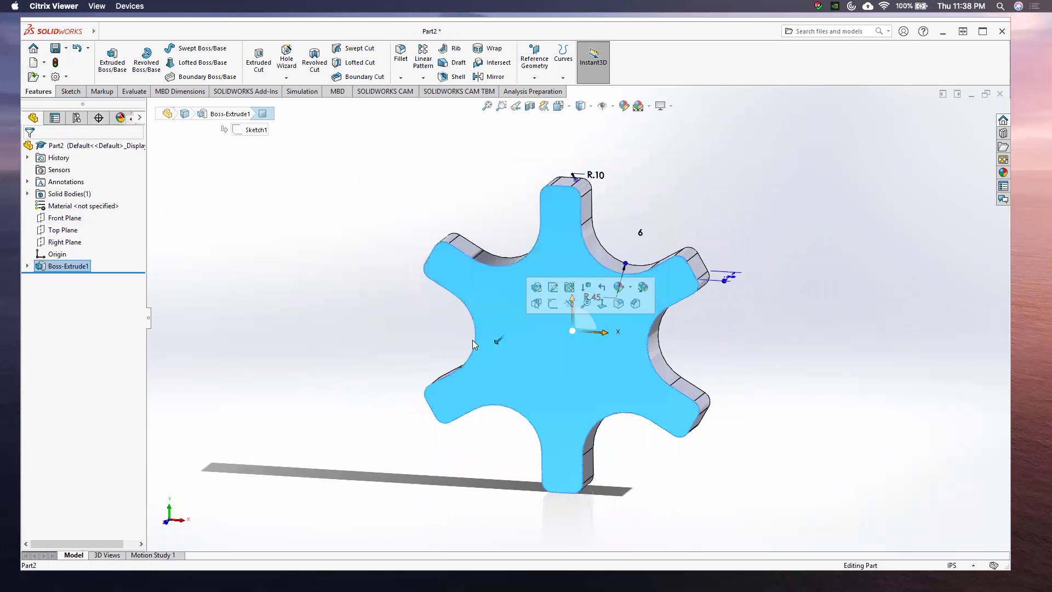
pyautogui.click(70, 92)
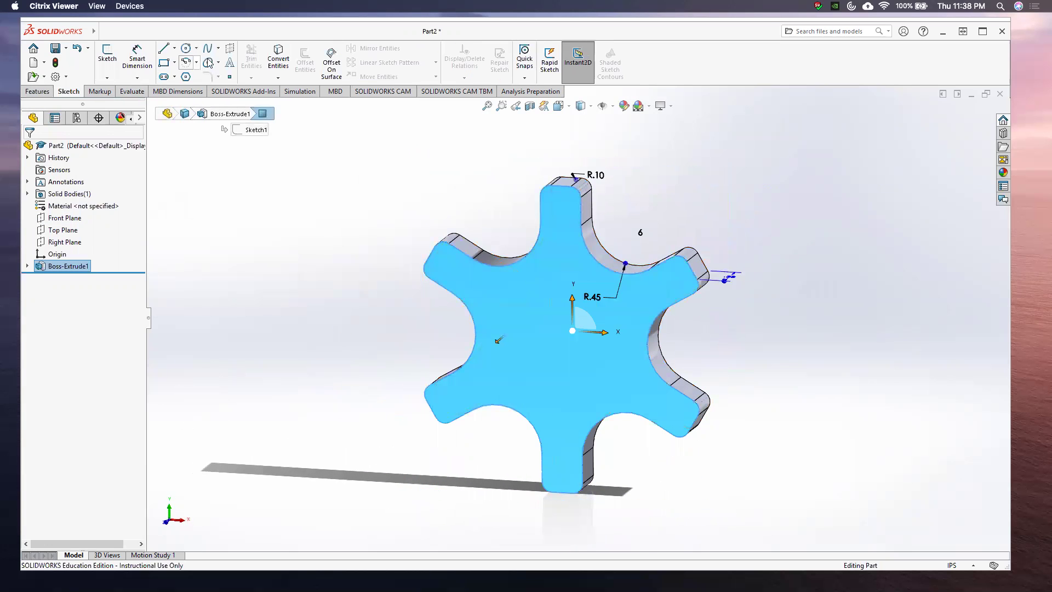
# Step: Draw a circle centred on the origin with radius 0.625
pyautogui.click(186, 48)
pyautogui.click(561, 339)
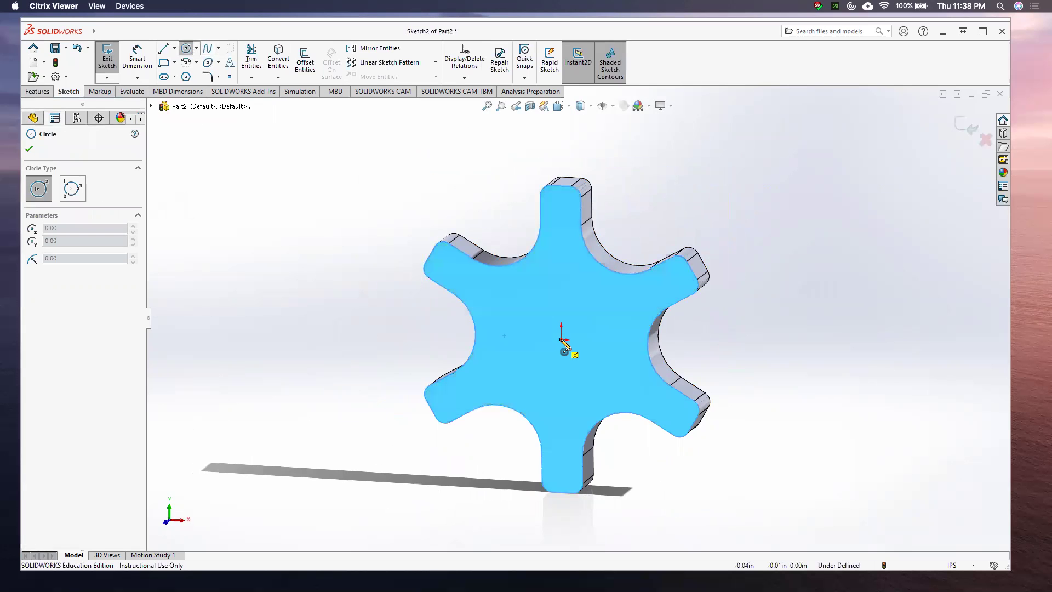
pyautogui.click(582, 385)
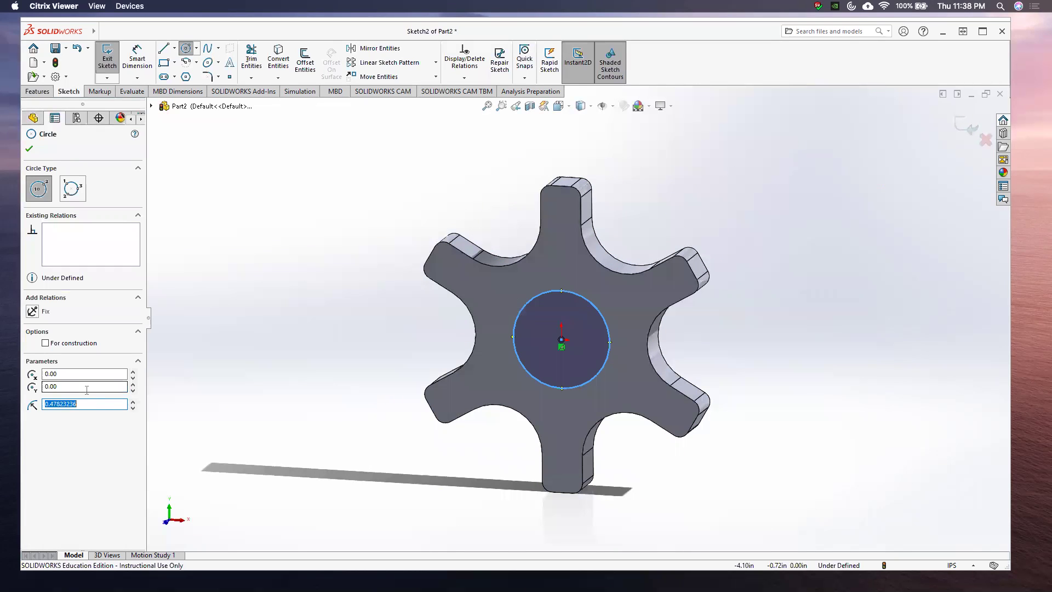
pyautogui.write('0')
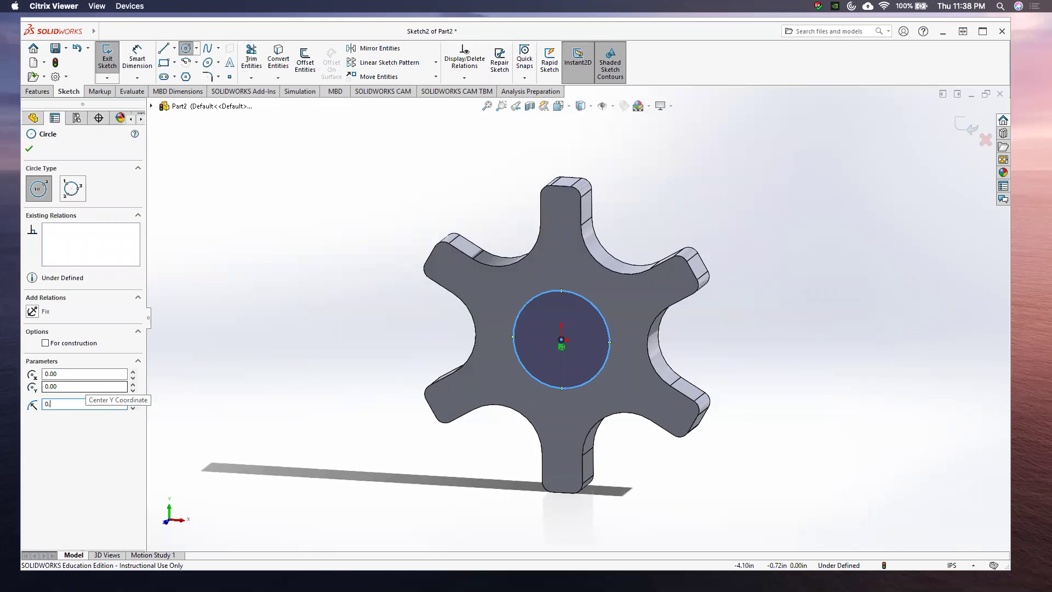
pyautogui.write('625')
pyautogui.press('Return')
pyautogui.click(53, 404)
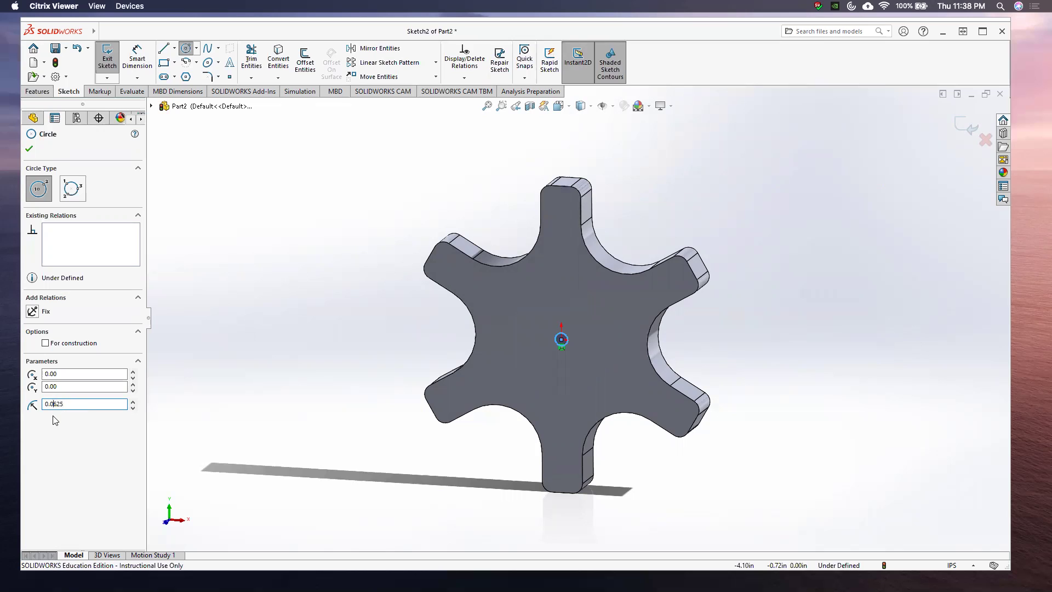
pyautogui.press('BackSpace')
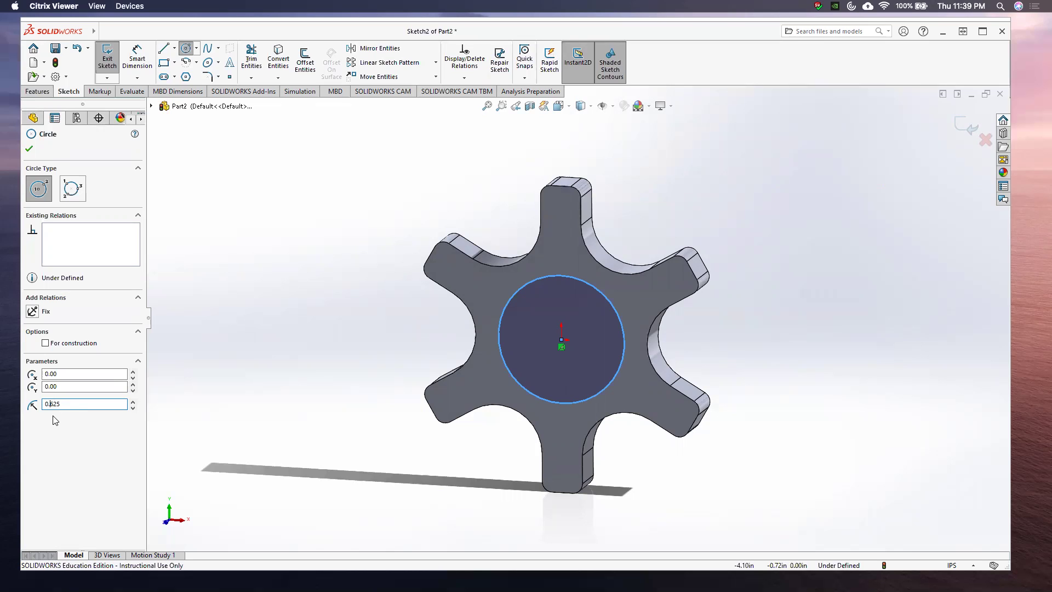
pyautogui.click(29, 150)
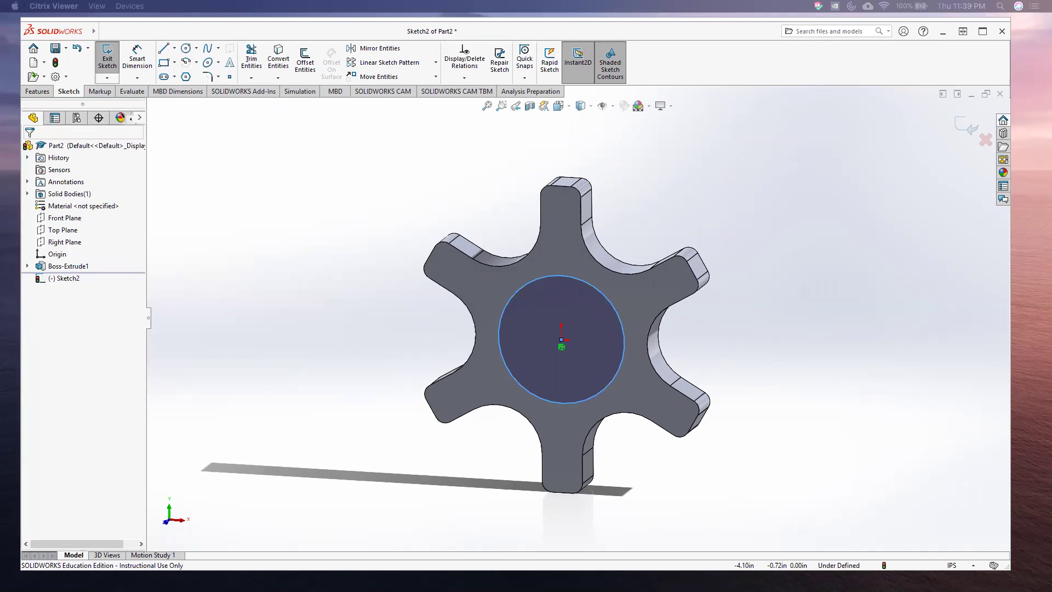
# Step: Draw a hexagon from the origin inside the circle and select its inscribed construction circle
pyautogui.click(186, 76)
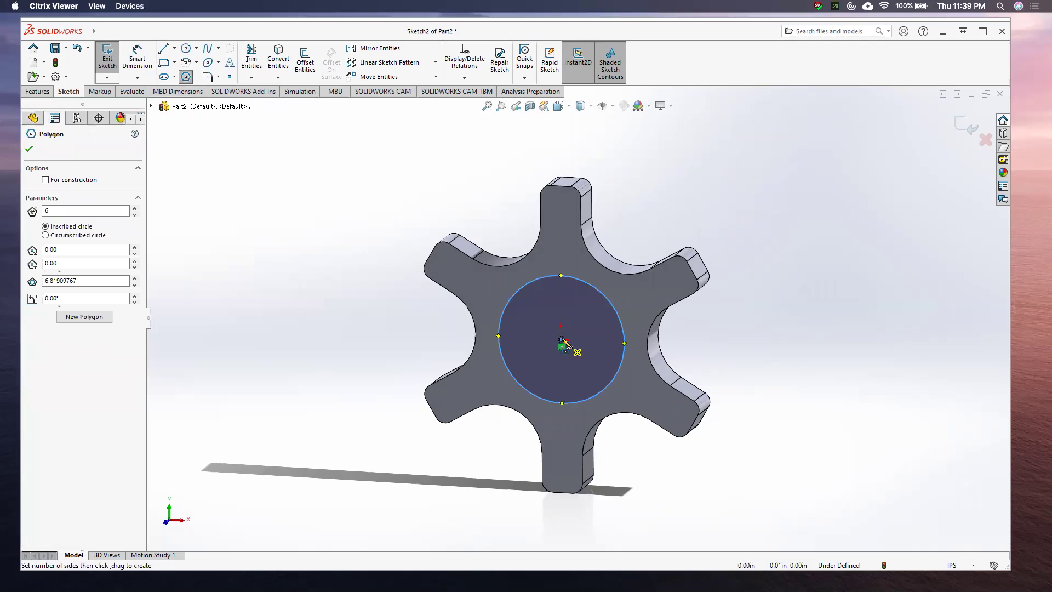
pyautogui.moveTo(562, 340); pyautogui.dragTo(581, 387)
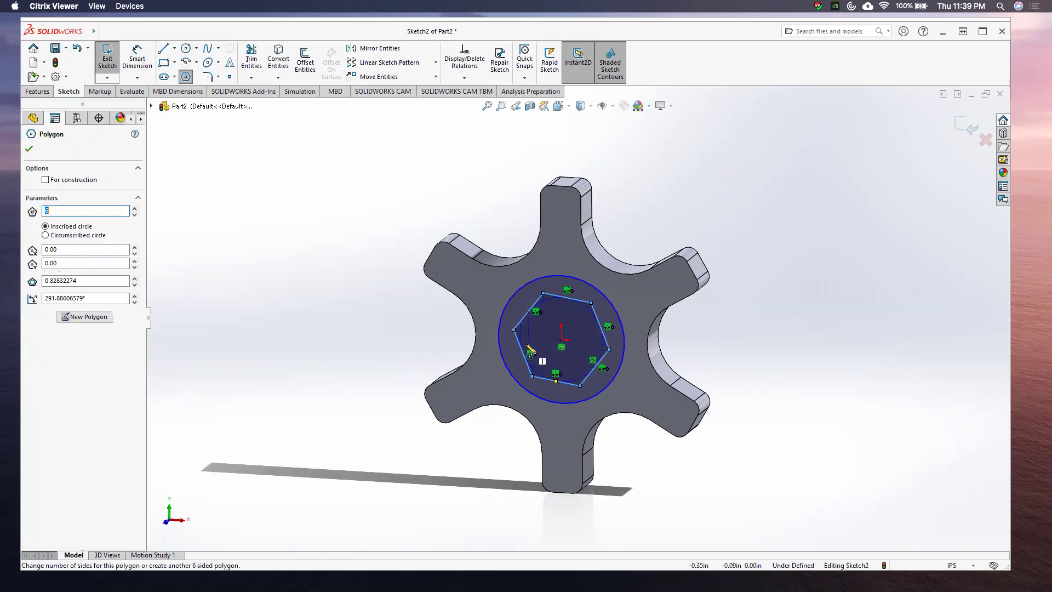
pyautogui.press('Escape')
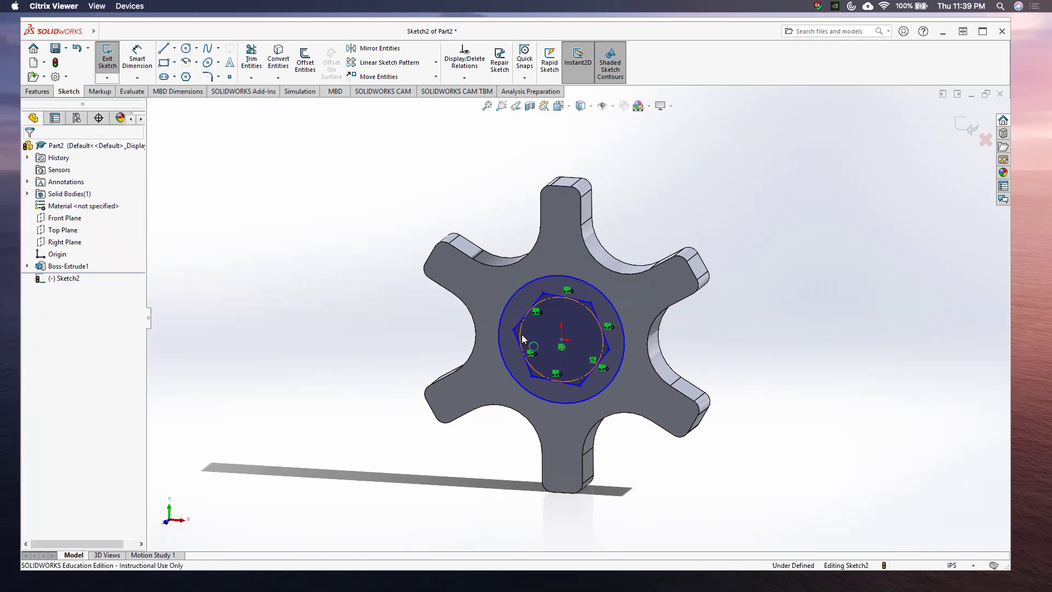
pyautogui.click(519, 343)
# Step: Set the hexagon's inscribed construction circle radius to 0.3125
pyautogui.doubleClick(100, 360)
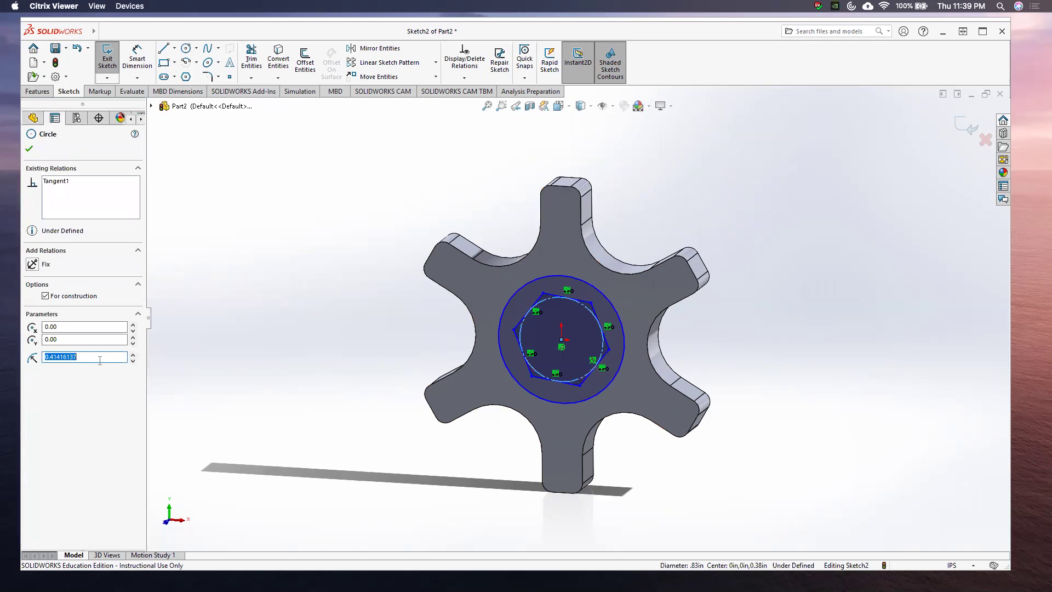
pyautogui.write('0.3125')
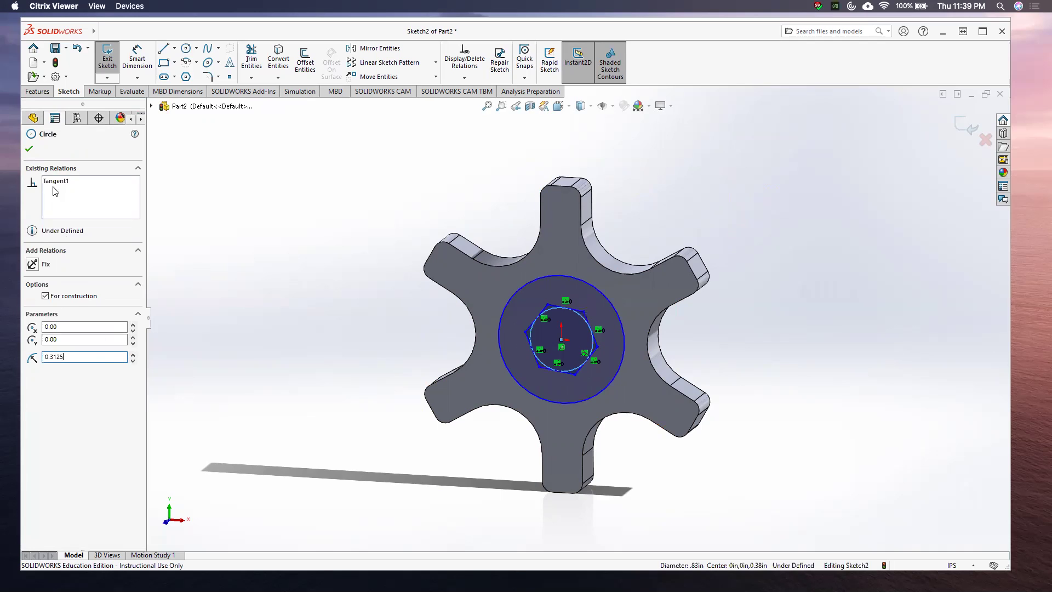
pyautogui.click(29, 149)
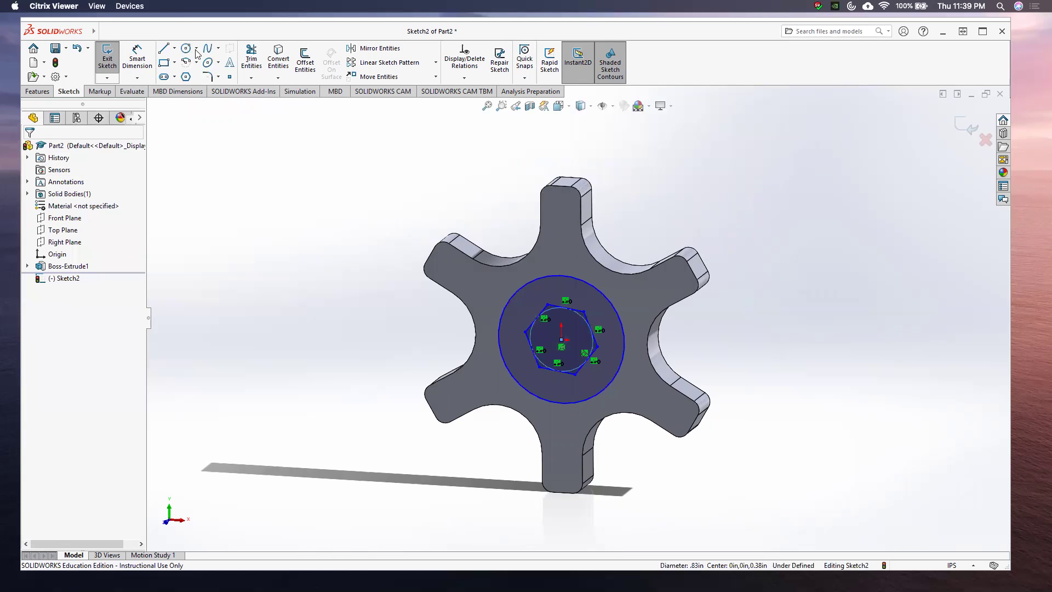
# Step: Extrude Sketch2 0.75 in as a merged boss, forming the hub with its hexagonal socket
pyautogui.click(37, 90)
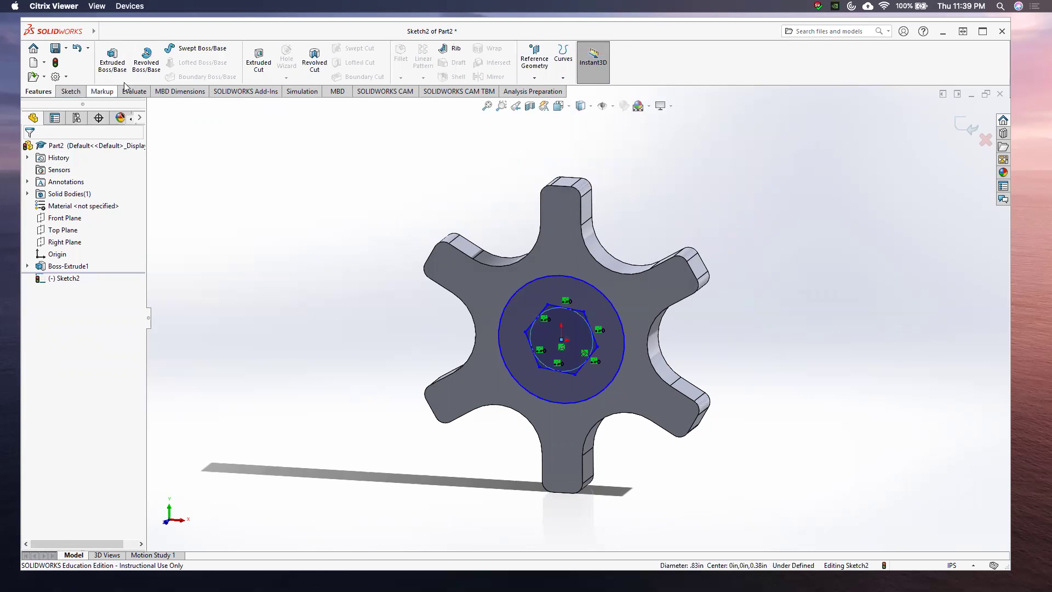
pyautogui.click(122, 61)
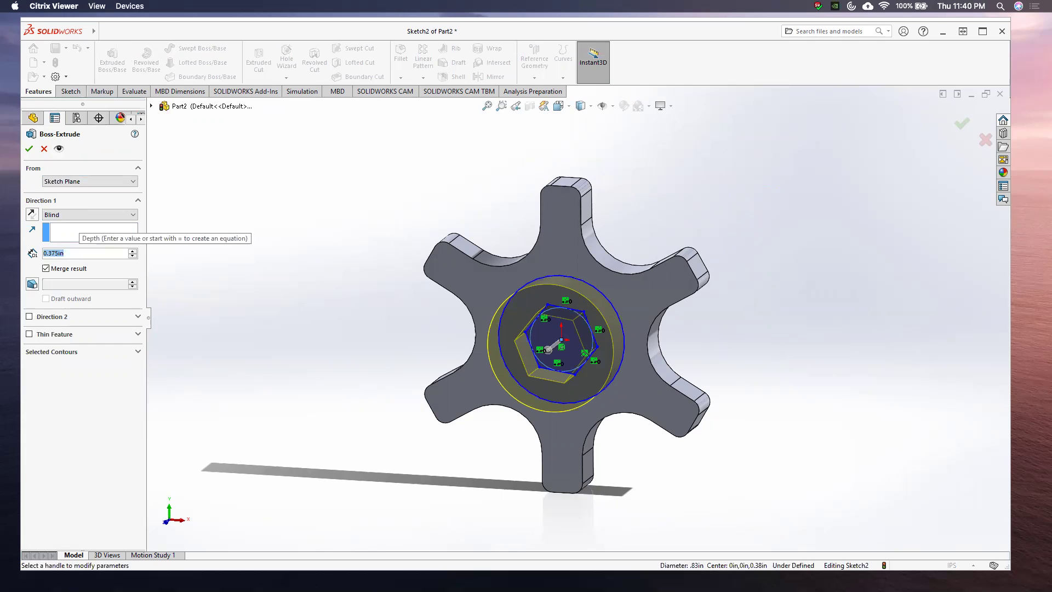
pyautogui.write('0.75')
pyautogui.press('Return')
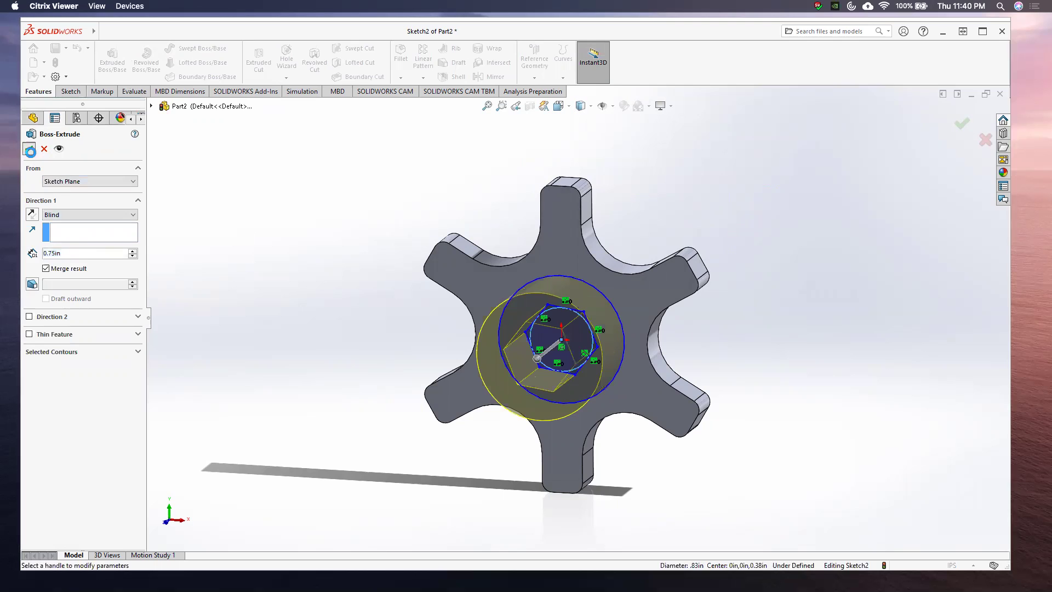
pyautogui.click(29, 149)
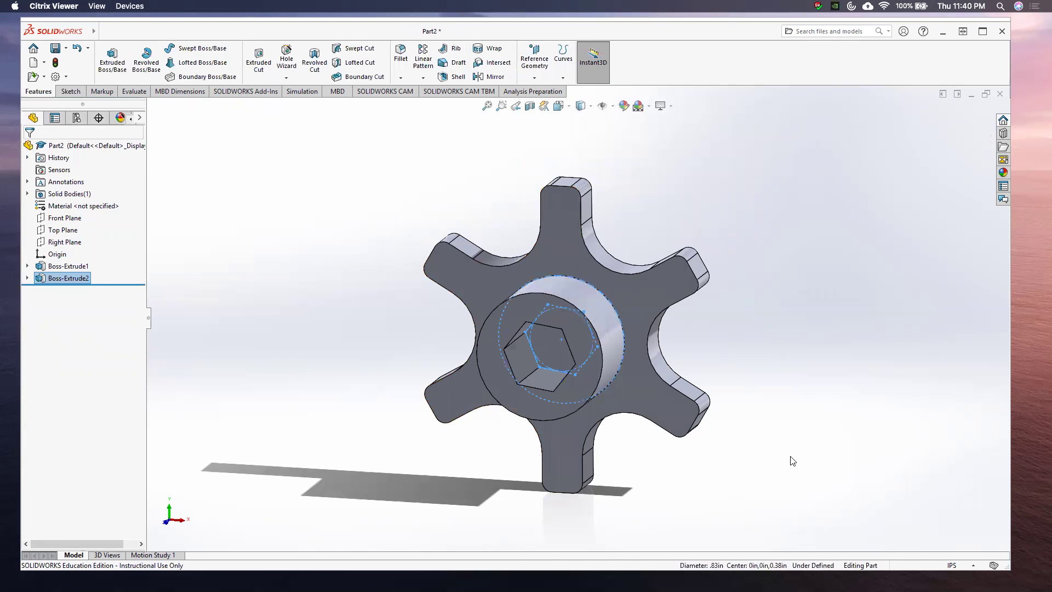
pyautogui.moveTo(776, 480)
pyautogui.mouseDown(button='middle')
pyautogui.moveTo(761, 439)
pyautogui.moveTo(768, 482)
pyautogui.moveTo(764, 468)
pyautogui.mouseUp(button='middle')
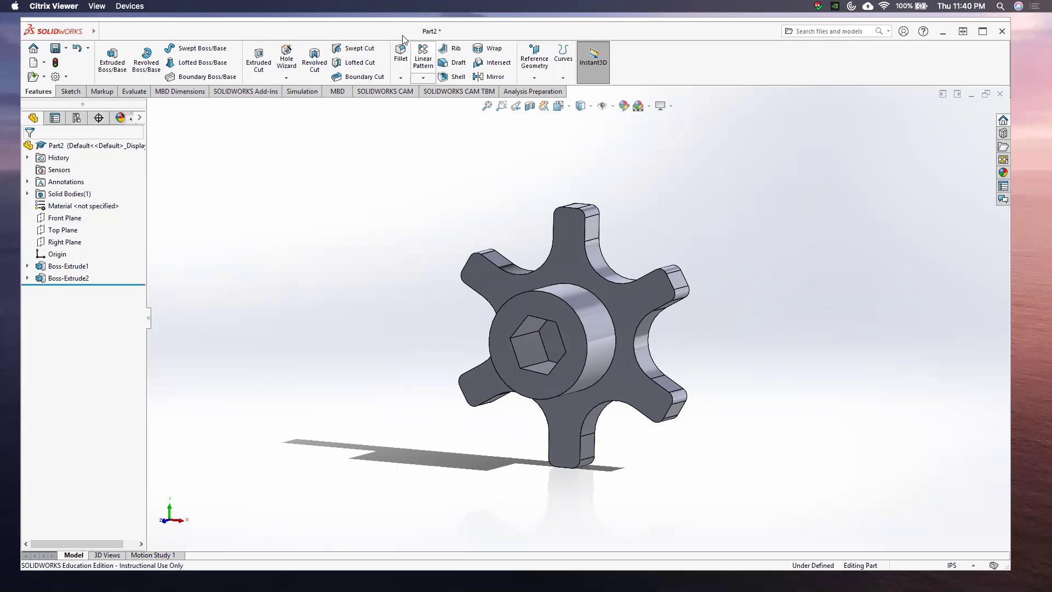
# Step: Start a fillet on the hub's circular edge and the right and top arm edges
pyautogui.click(404, 80)
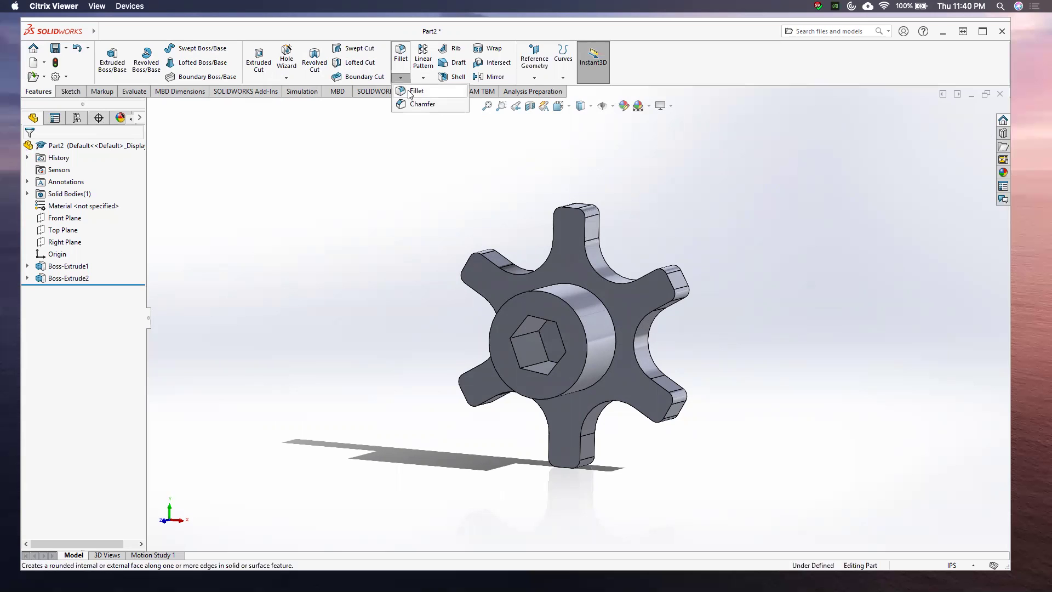
pyautogui.click(411, 91)
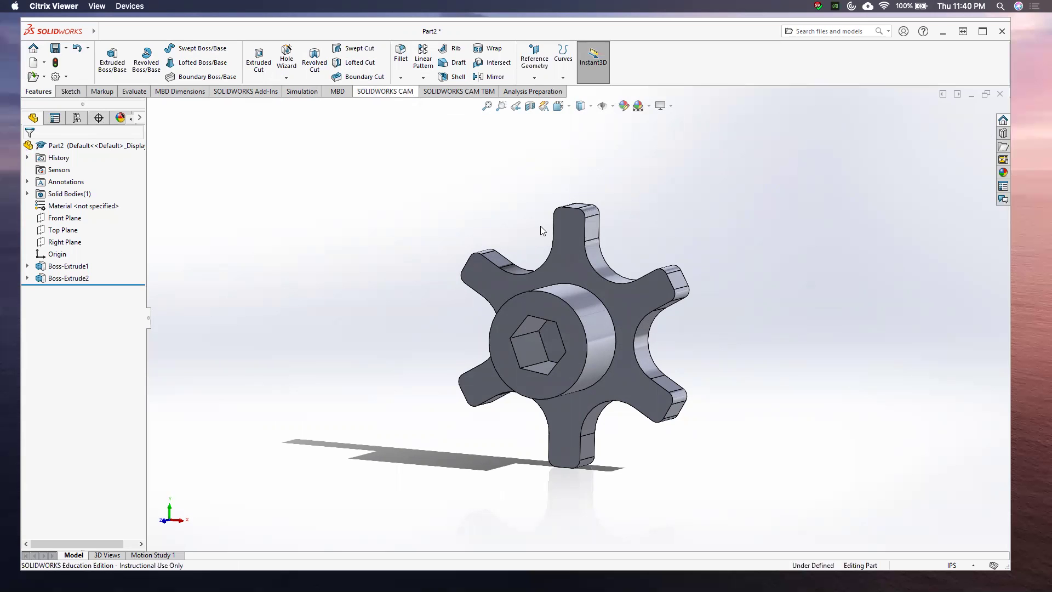
pyautogui.click(616, 337)
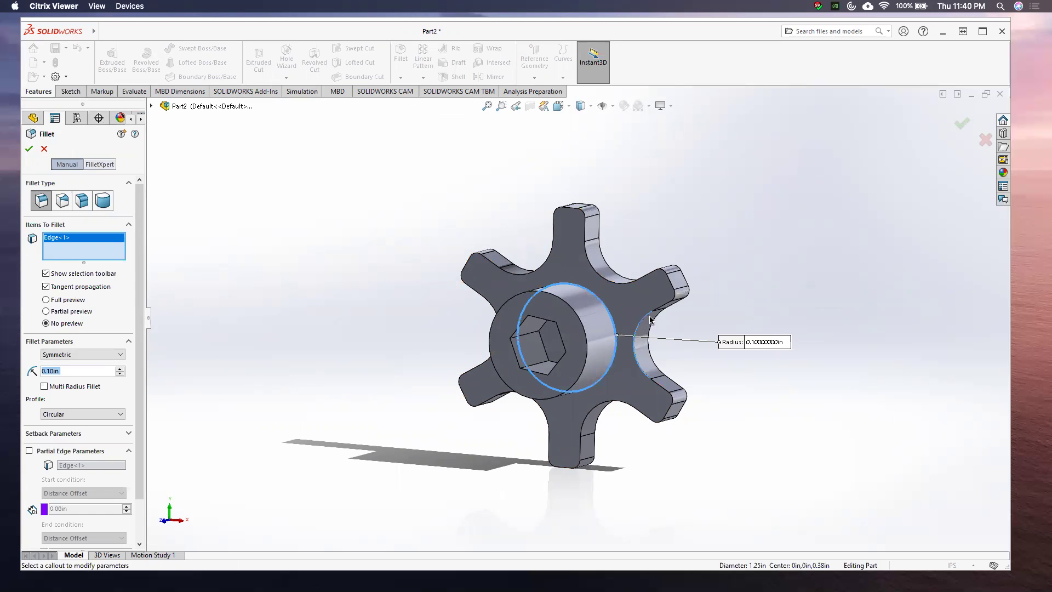
pyautogui.click(636, 344)
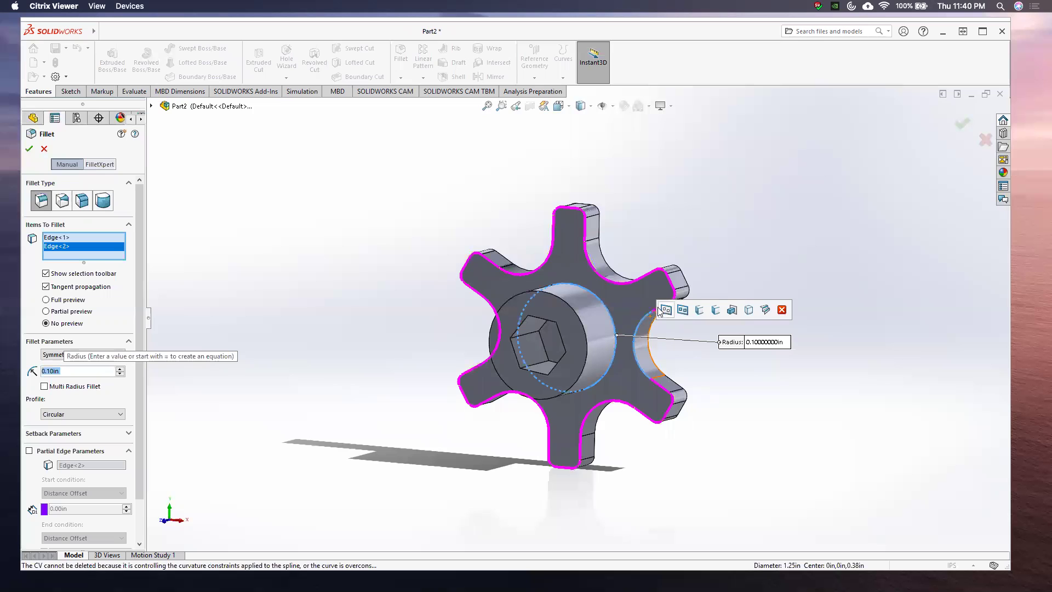
pyautogui.click(654, 271)
pyautogui.click(630, 282)
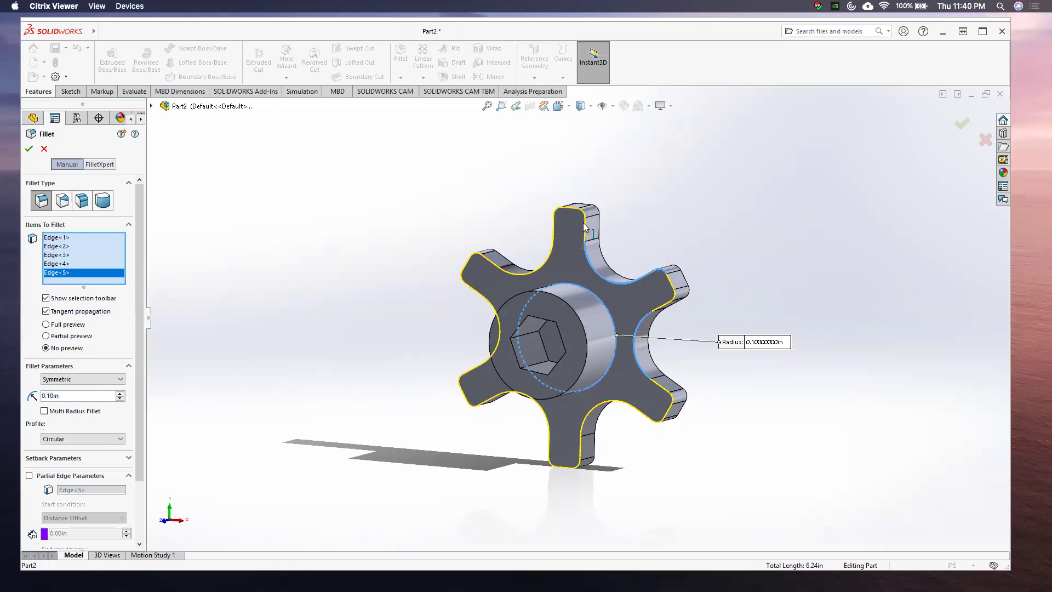
pyautogui.click(584, 226)
pyautogui.click(578, 215)
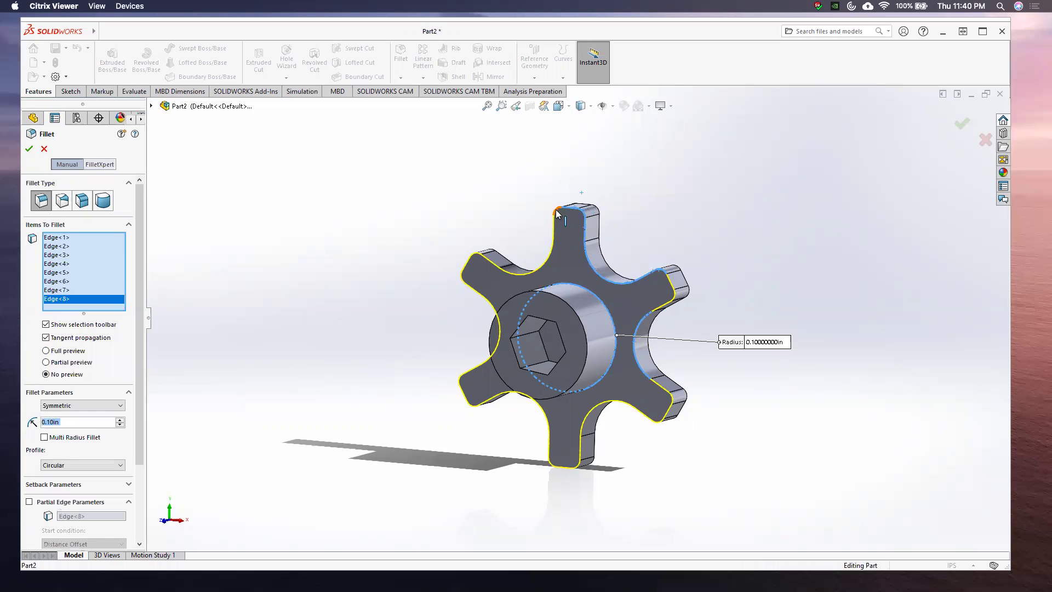
pyautogui.click(555, 218)
pyautogui.click(554, 250)
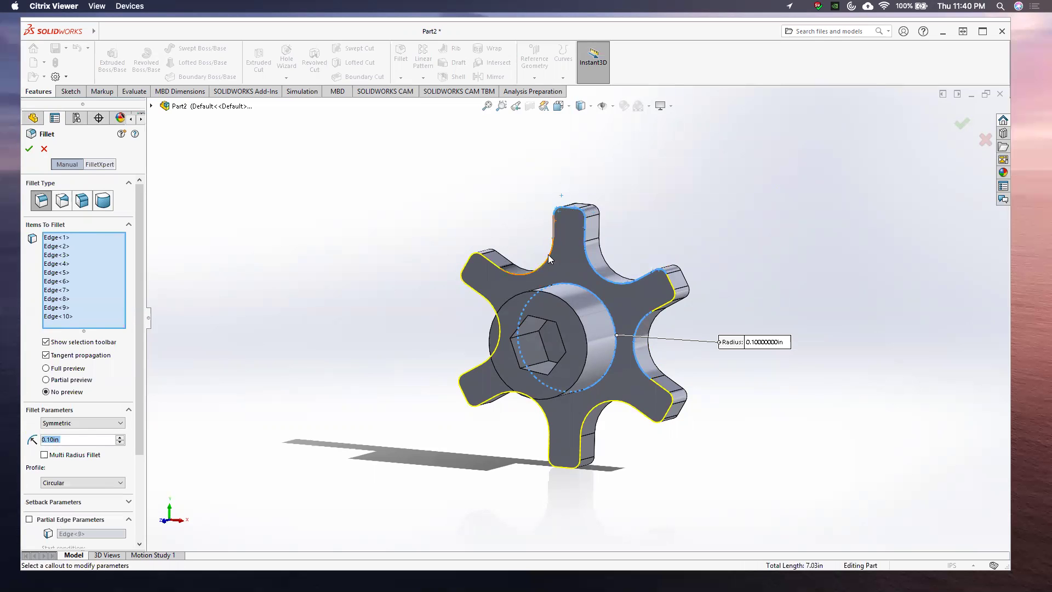
# Step: Add the upper-left, left and lower-left arm edges and apply a 0.05in fillet radius
pyautogui.click(492, 268)
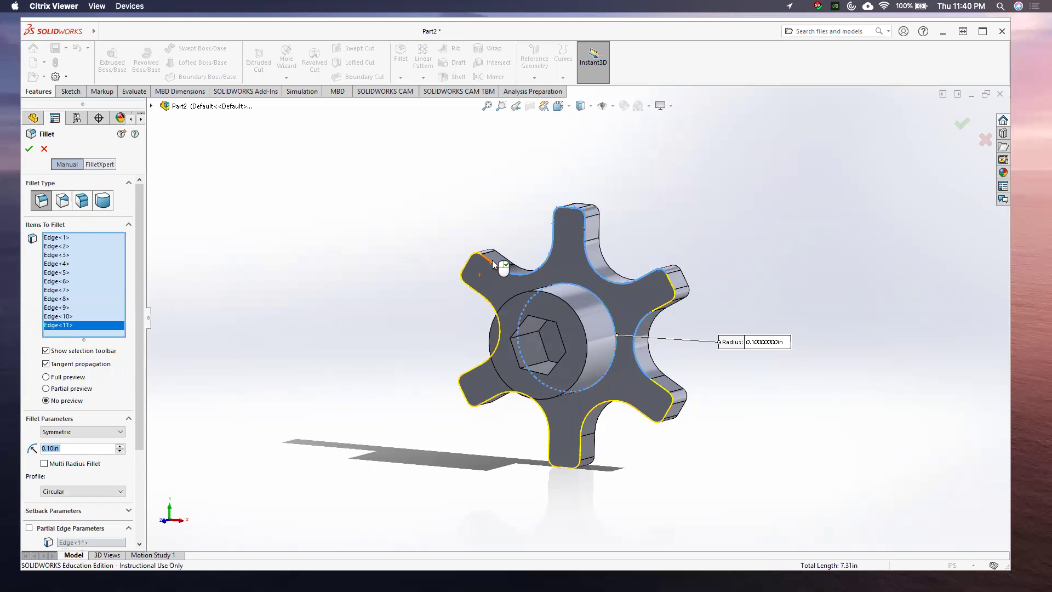
pyautogui.click(489, 262)
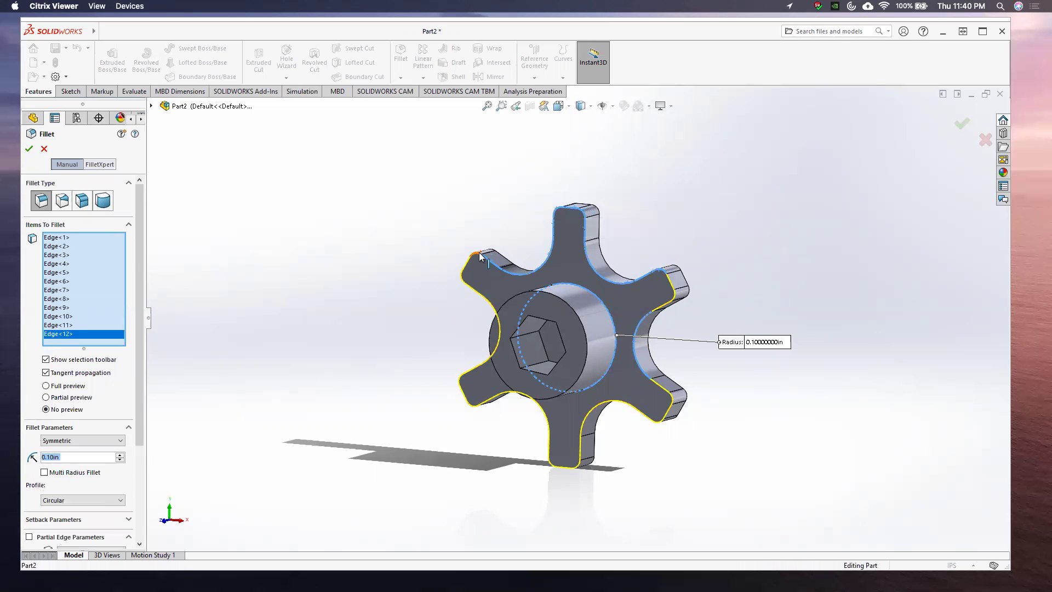
pyautogui.click(469, 264)
pyautogui.click(467, 279)
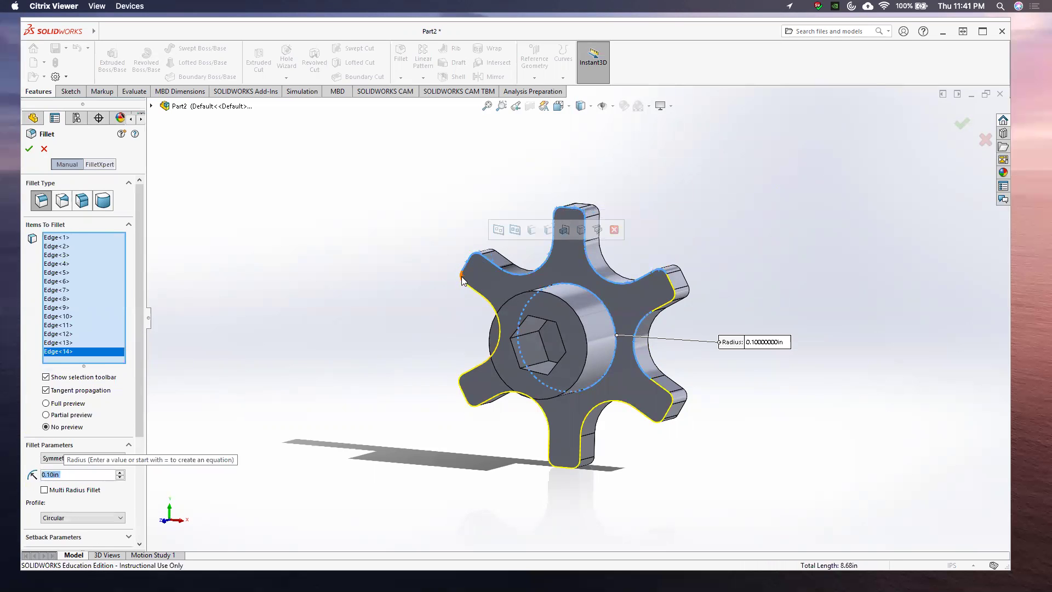
pyautogui.click(467, 285)
pyautogui.click(485, 300)
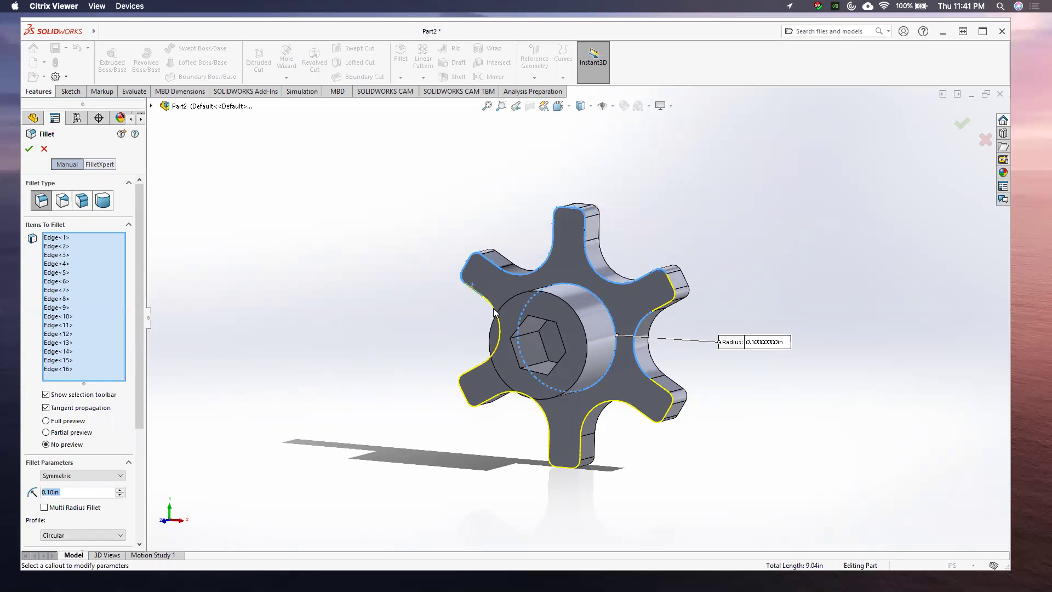
pyautogui.click(493, 313)
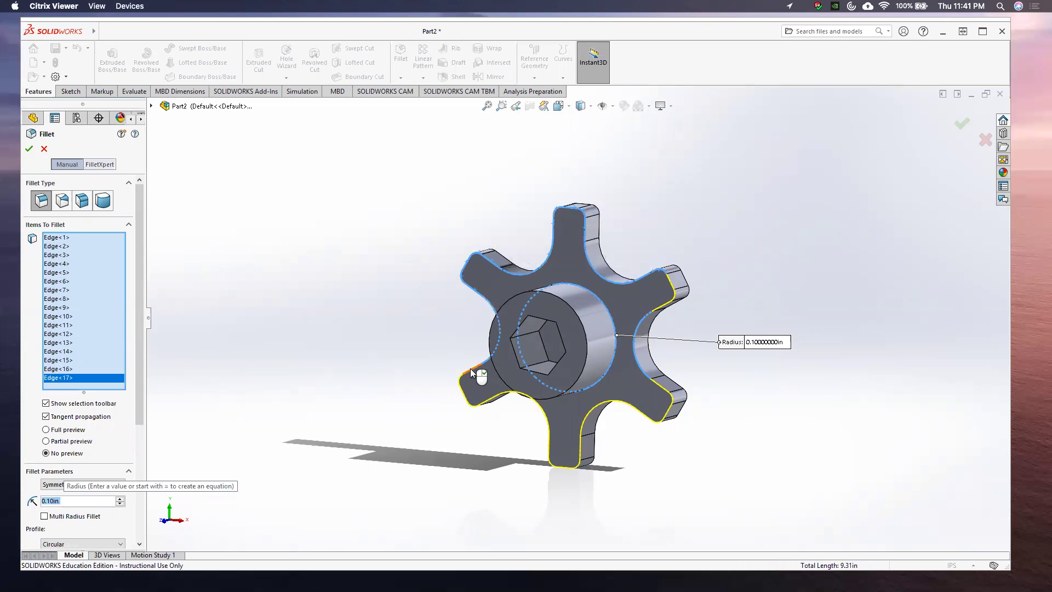
pyautogui.click(464, 389)
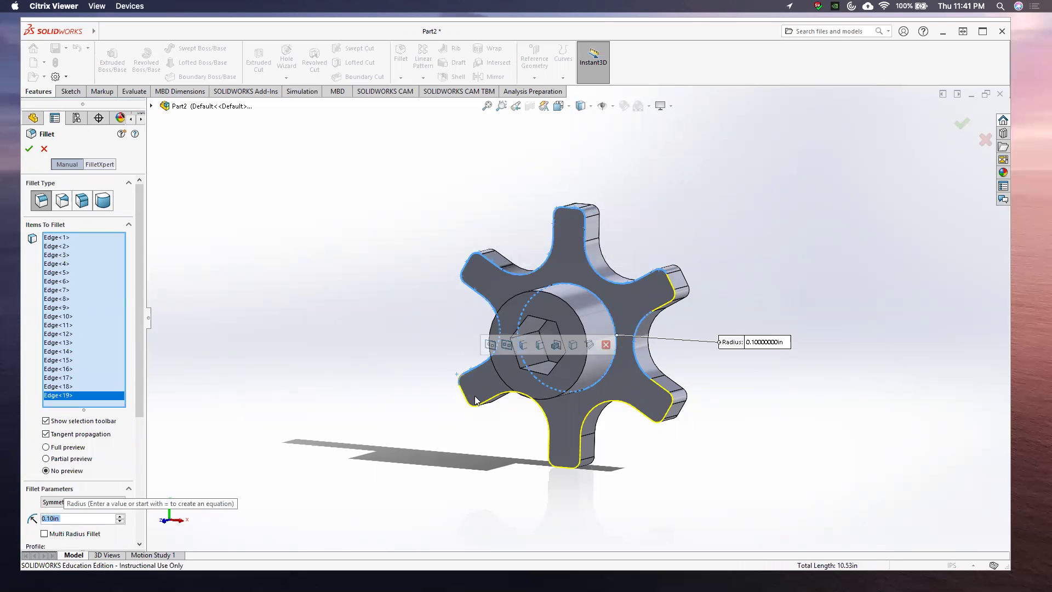
pyautogui.click(473, 404)
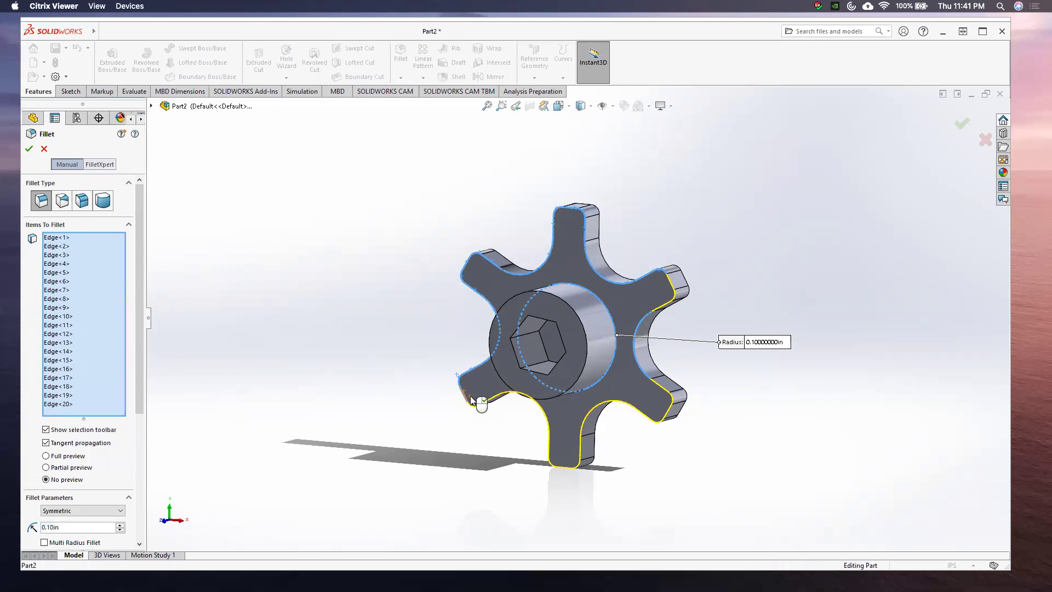
pyautogui.click(480, 404)
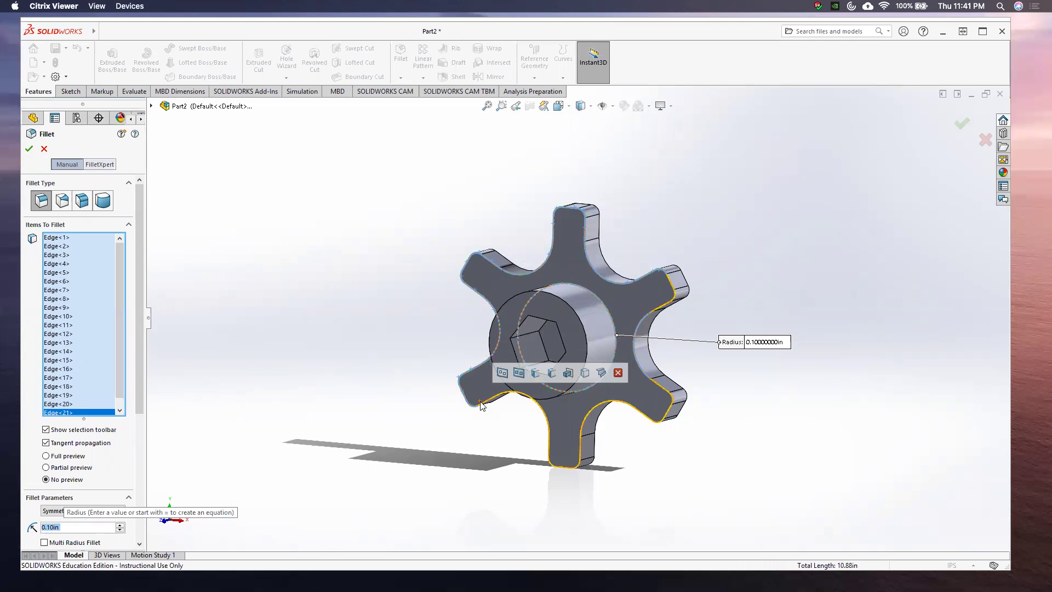
pyautogui.click(482, 404)
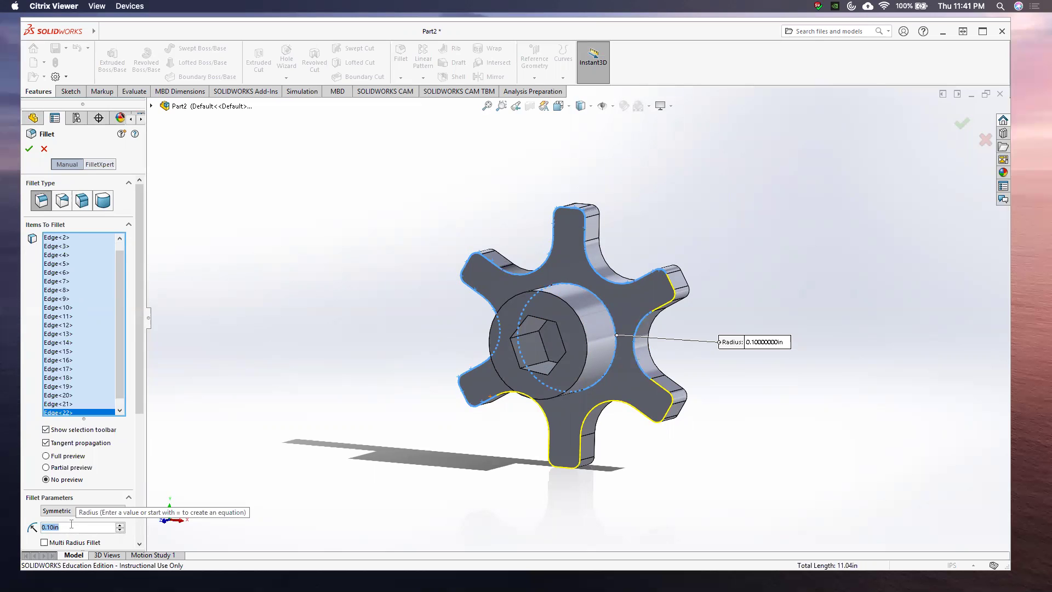
pyautogui.write('0.')
pyautogui.press('Return')
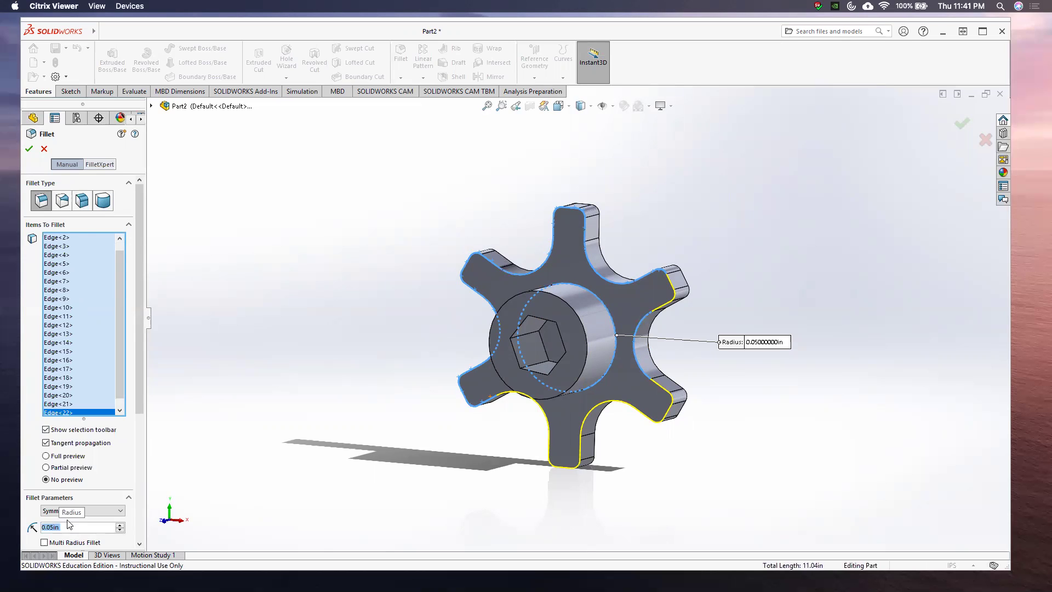
pyautogui.click(26, 148)
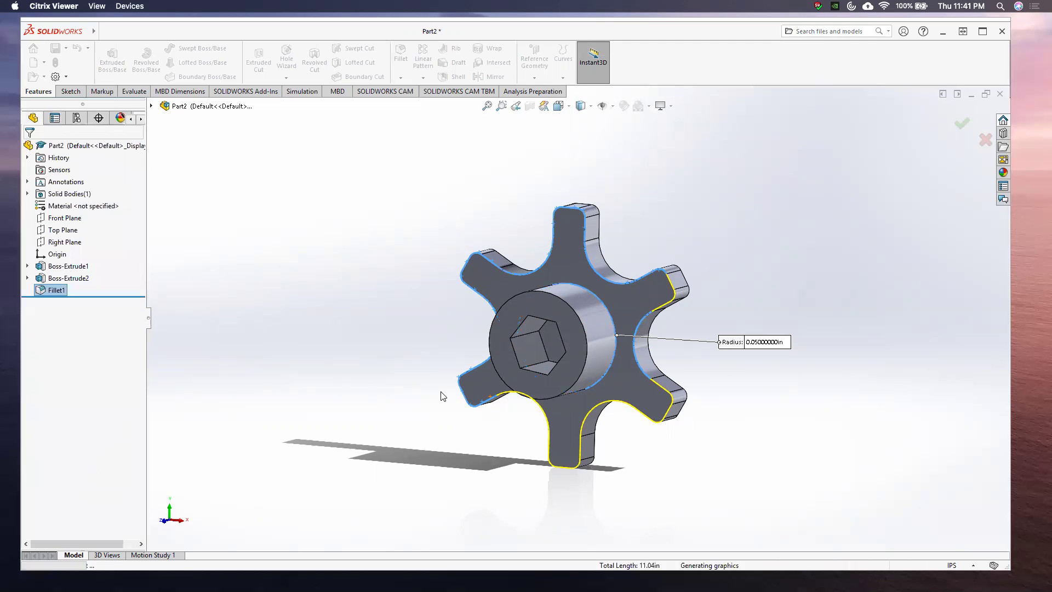
pyautogui.moveTo(652, 495)
pyautogui.mouseDown(button='middle')
pyautogui.moveTo(657, 458)
pyautogui.moveTo(639, 446)
pyautogui.moveTo(639, 465)
pyautogui.mouseUp(button='middle')
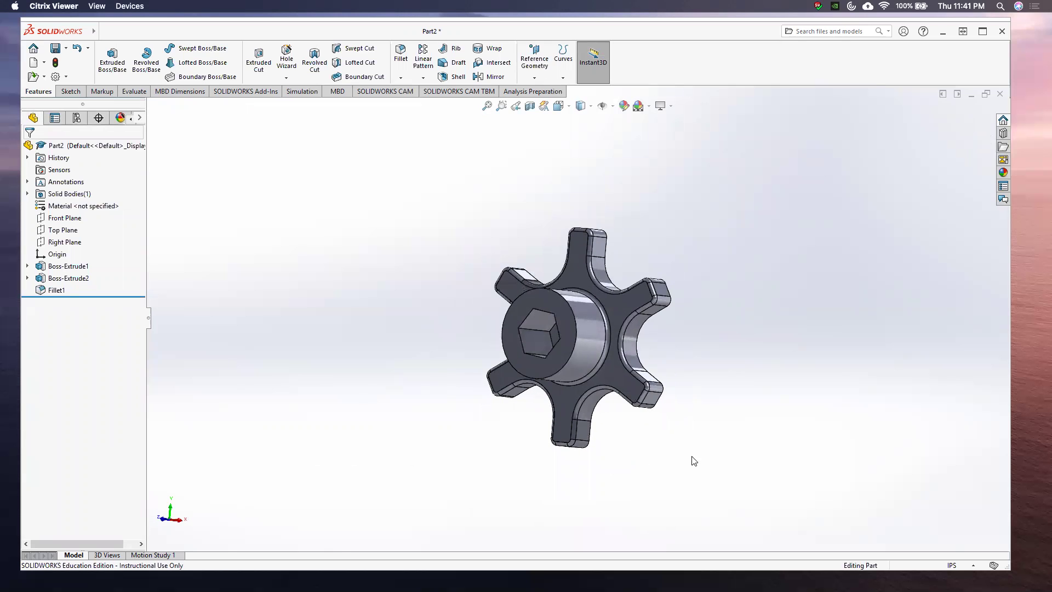
pyautogui.moveTo(708, 429)
pyautogui.mouseDown(button='middle')
pyautogui.moveTo(544, 432)
pyautogui.moveTo(567, 471)
pyautogui.moveTo(659, 446)
pyautogui.moveTo(702, 491)
pyautogui.moveTo(773, 492)
pyautogui.moveTo(613, 498)
pyautogui.moveTo(723, 476)
pyautogui.moveTo(741, 525)
pyautogui.moveTo(742, 502)
pyautogui.moveTo(707, 511)
pyautogui.mouseUp(button='middle')
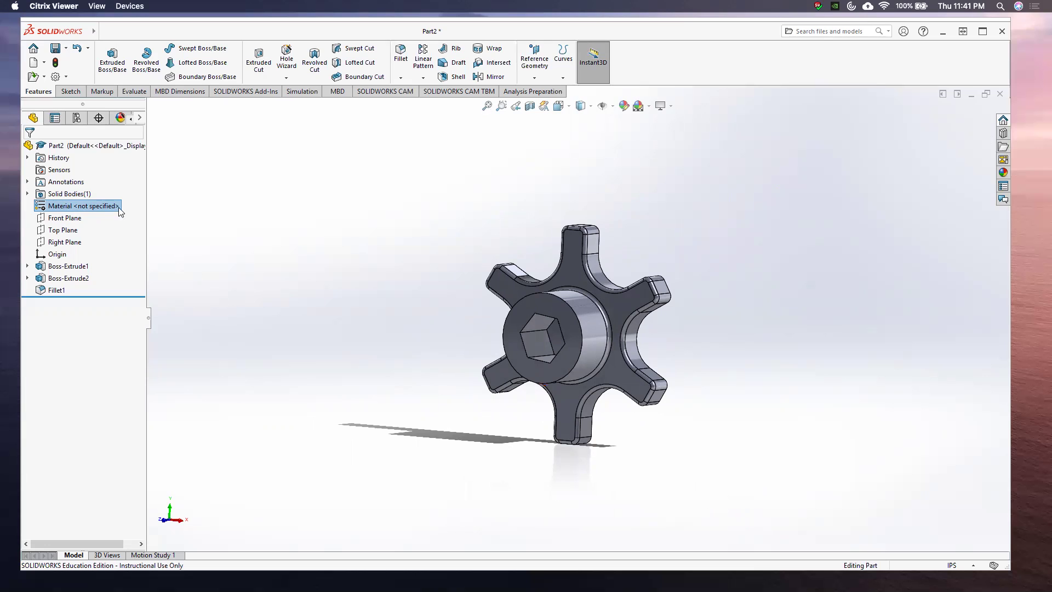
# Step: Assign AISI 1035 Steel (SS) as the part material
pyautogui.rightClick(78, 209)
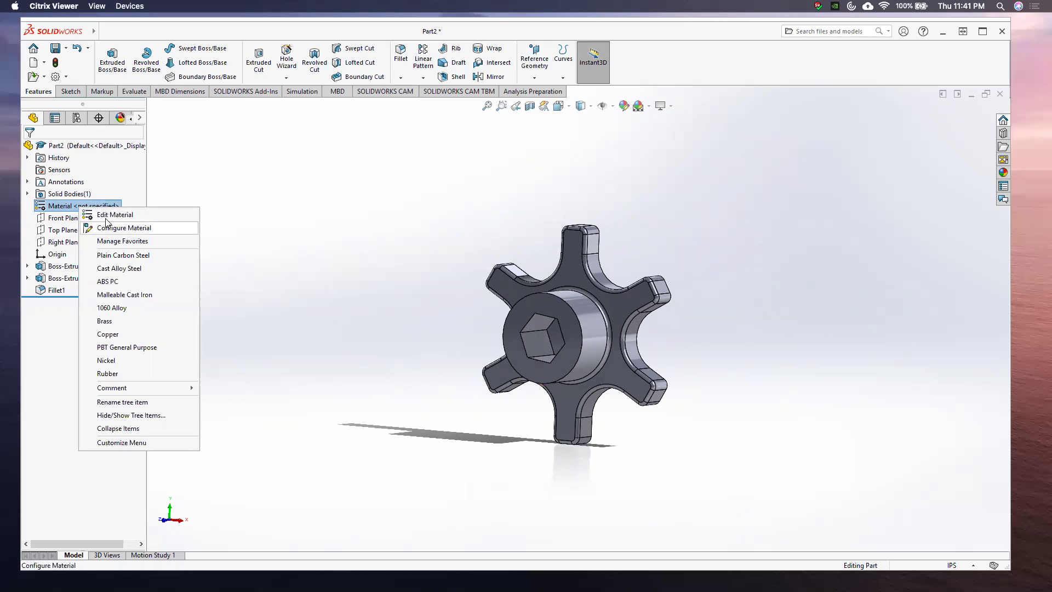
pyautogui.click(96, 221)
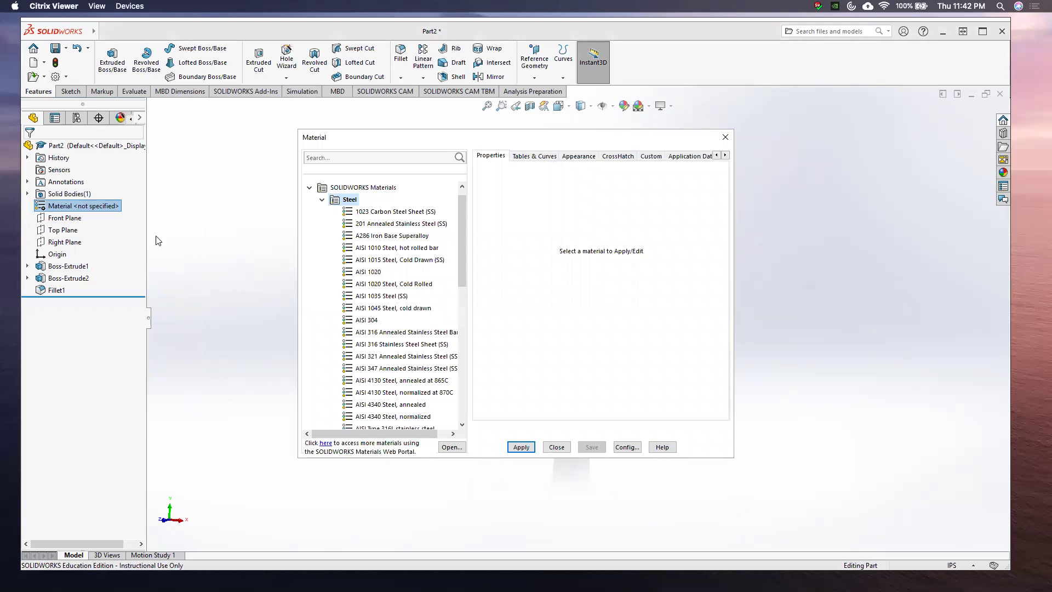
pyautogui.click(381, 296)
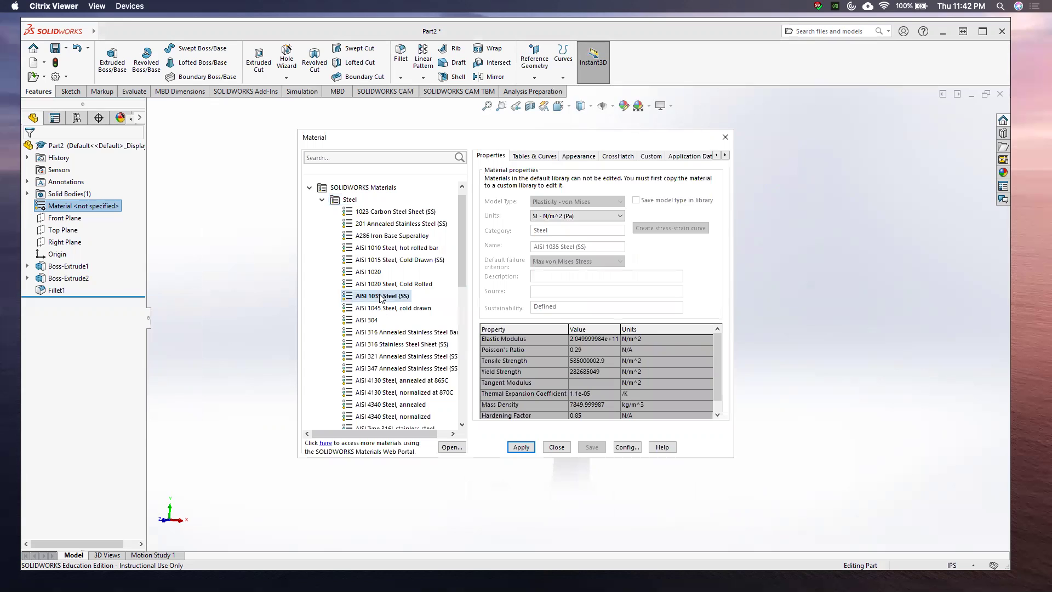
pyautogui.click(518, 448)
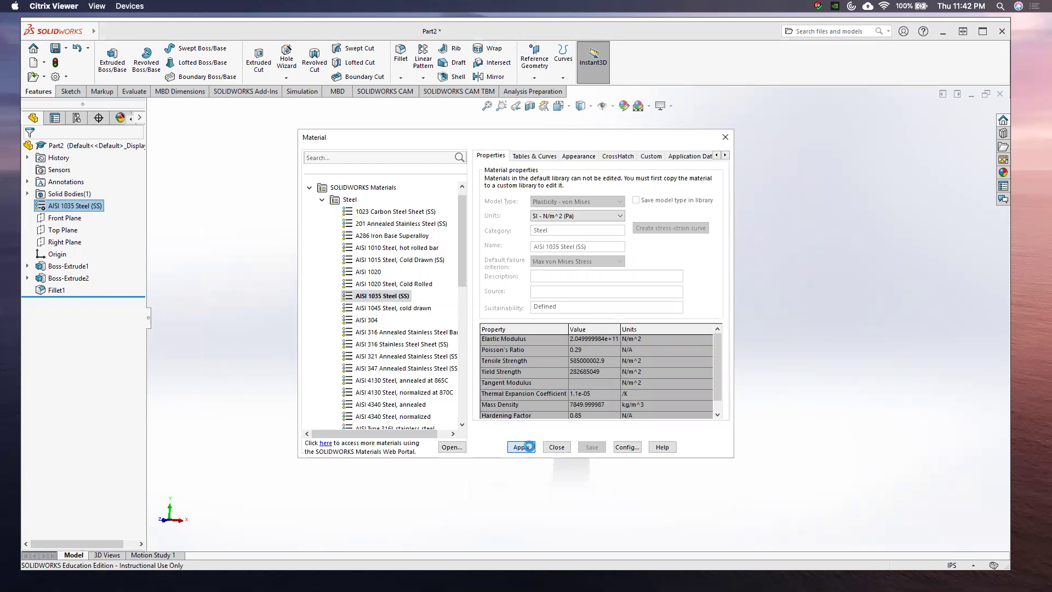
pyautogui.click(559, 446)
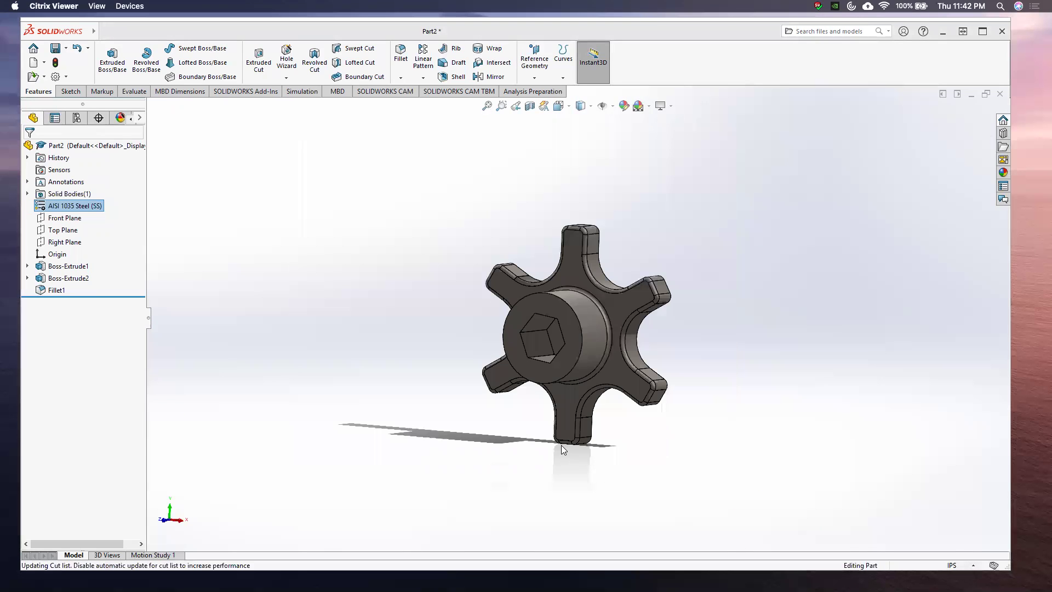
# Step: Orbit the finished knob to inspect it, then return it to the Trimetric view
pyautogui.moveTo(773, 417)
pyautogui.mouseDown(button='middle')
pyautogui.moveTo(798, 430)
pyautogui.moveTo(730, 357)
pyautogui.moveTo(754, 430)
pyautogui.moveTo(716, 395)
pyautogui.moveTo(739, 396)
pyautogui.mouseUp(button='middle')
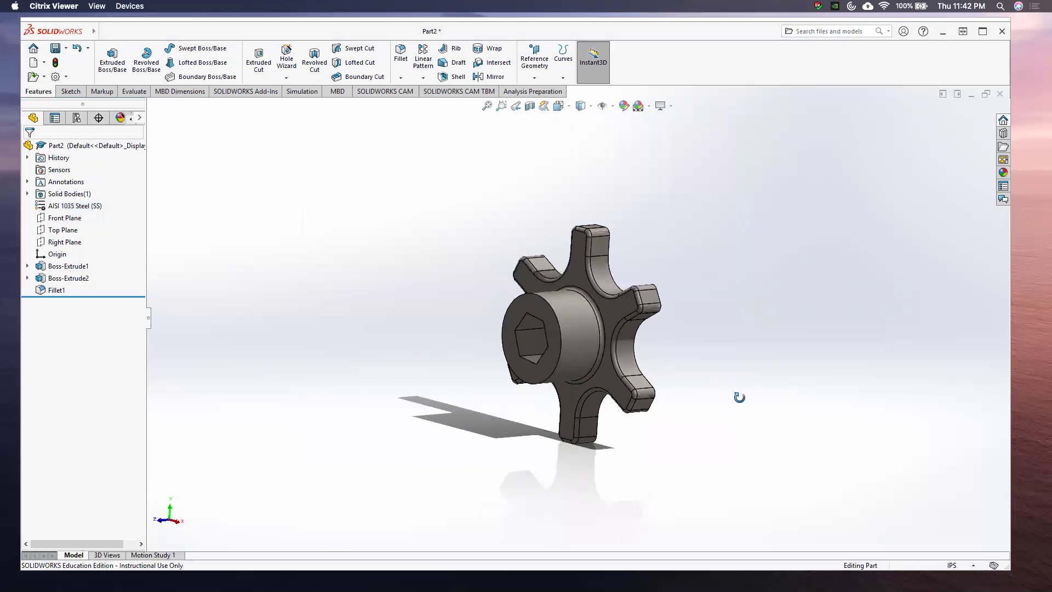
pyautogui.click(569, 106)
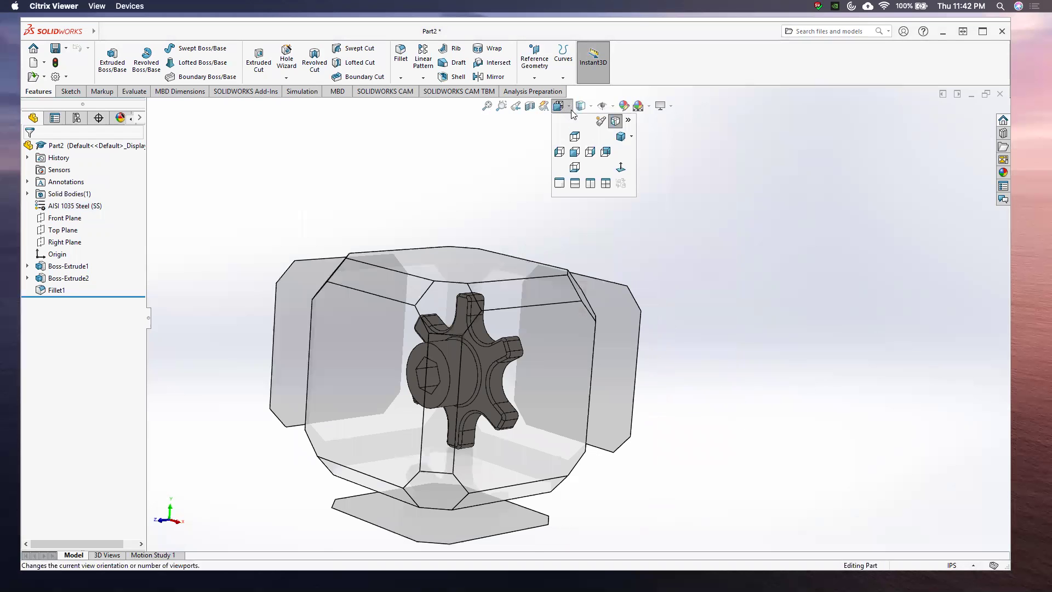
pyautogui.click(621, 138)
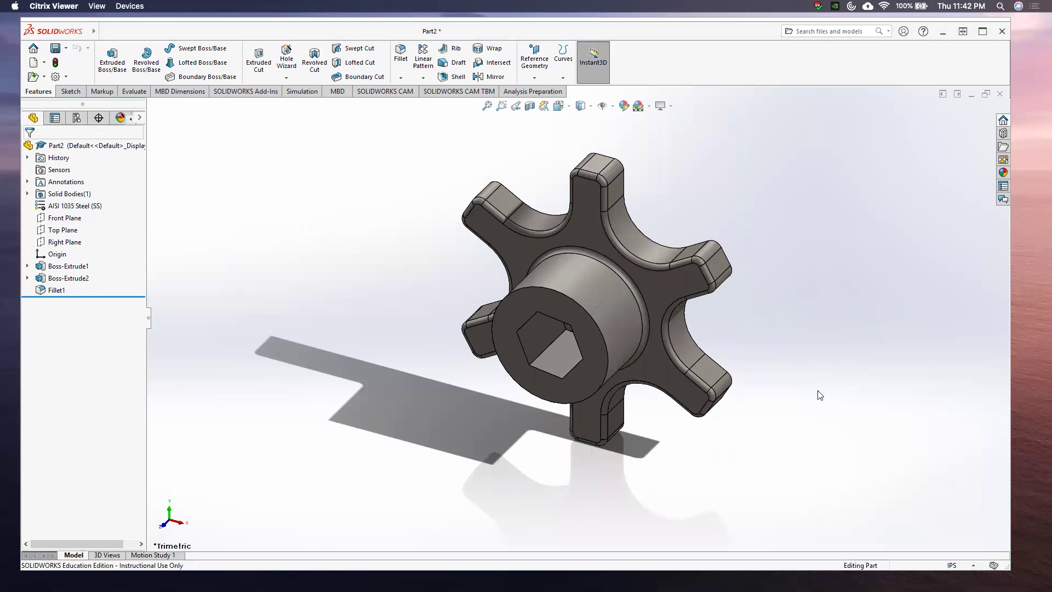
pyautogui.moveTo(816, 389)
pyautogui.mouseDown(button='middle')
pyautogui.moveTo(862, 294)
pyautogui.moveTo(849, 289)
pyautogui.moveTo(853, 333)
pyautogui.moveTo(823, 317)
pyautogui.moveTo(525, 322)
pyautogui.moveTo(466, 297)
pyautogui.moveTo(388, 300)
pyautogui.moveTo(499, 157)
pyautogui.mouseUp(button='middle')
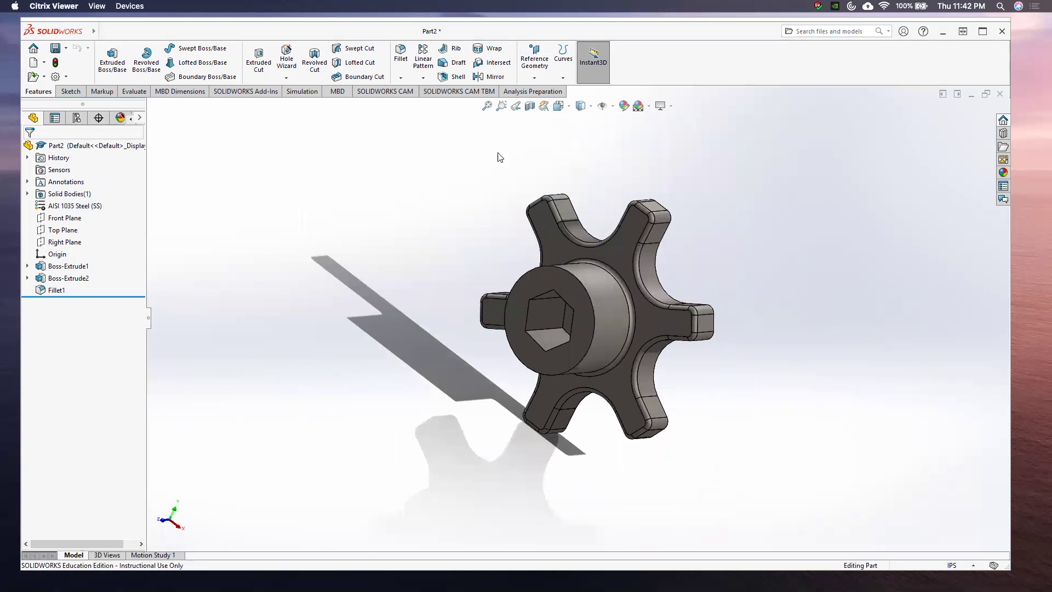
pyautogui.click(570, 108)
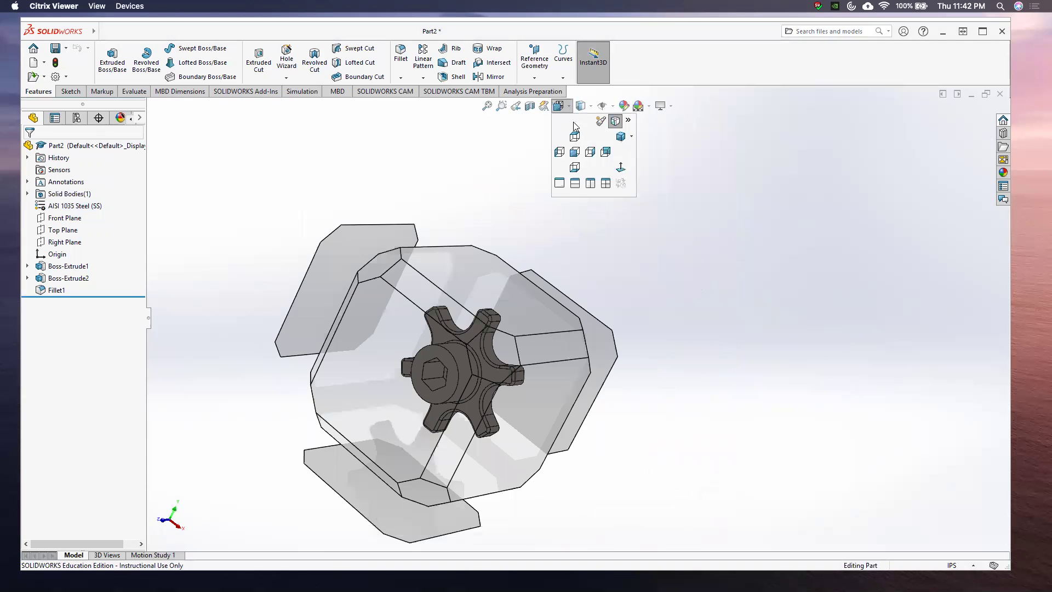
pyautogui.click(621, 137)
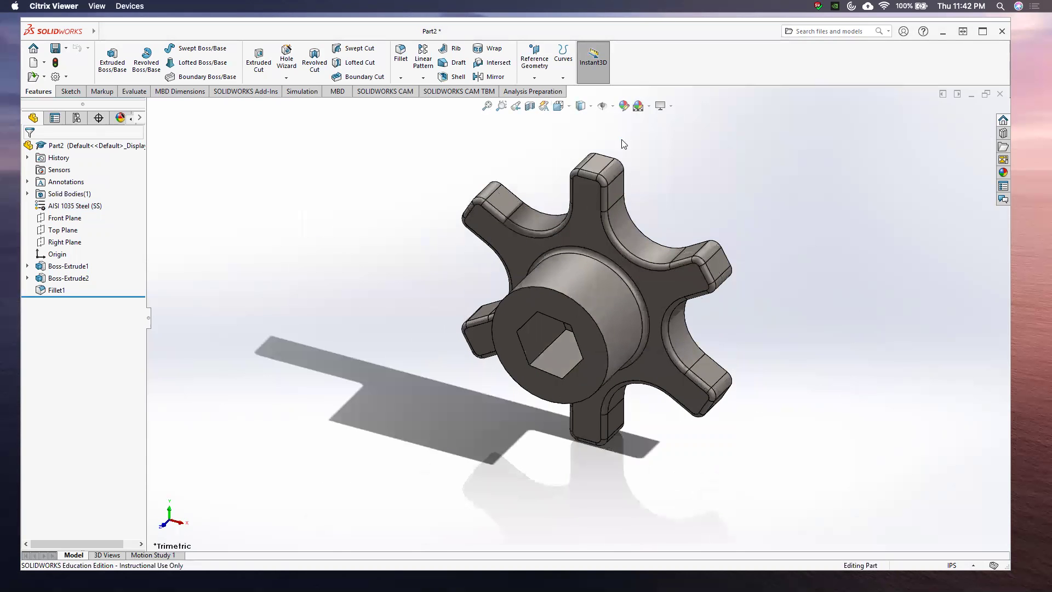